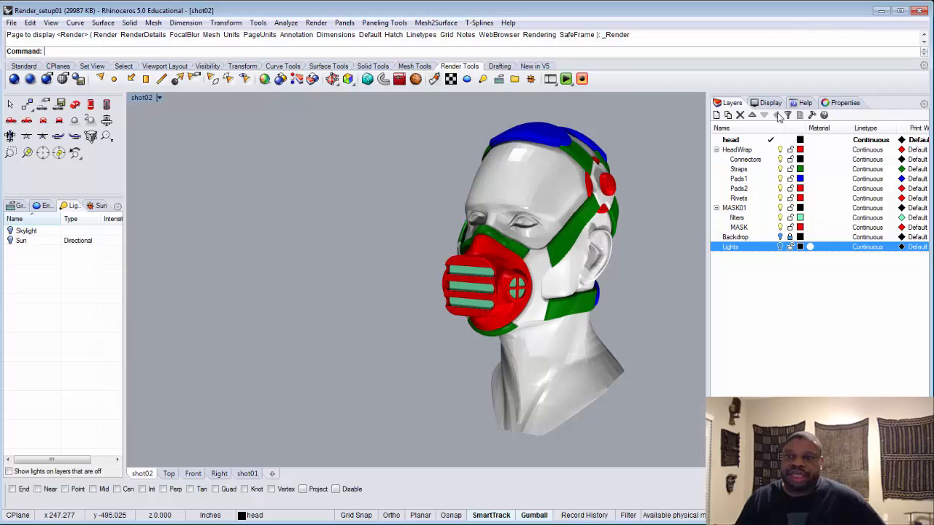
Step: Show the display settings of the shot02 viewport and change its display mode to Wireframe
{"action": "left_click", "coordinate": [768, 98]}
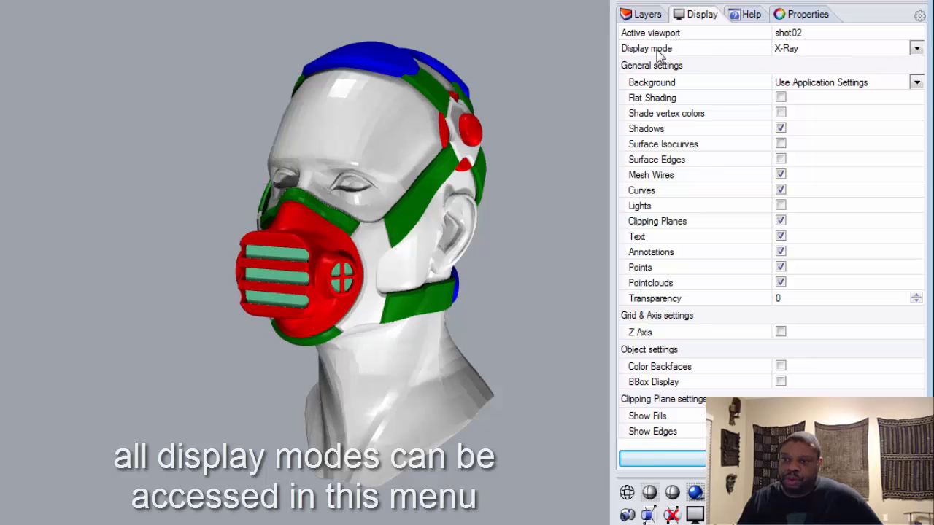
{"action": "left_click", "coordinate": [916, 50]}
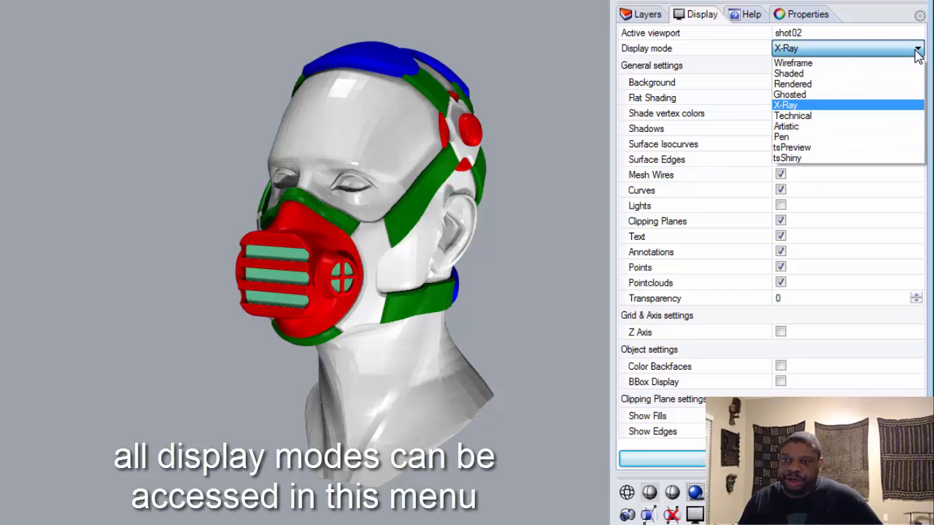
{"action": "left_click", "coordinate": [868, 65]}
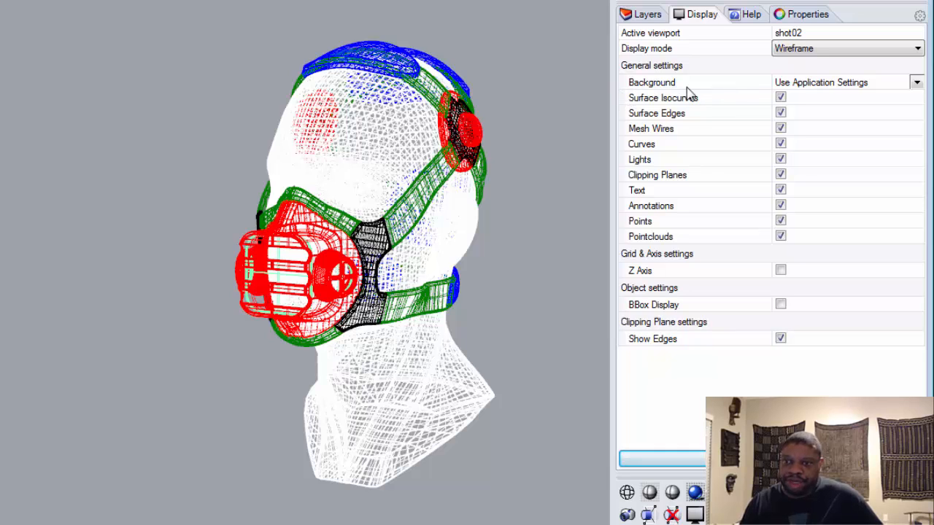
Step: Change the viewport background to Solid Color and make that color White
{"action": "left_click", "coordinate": [916, 85]}
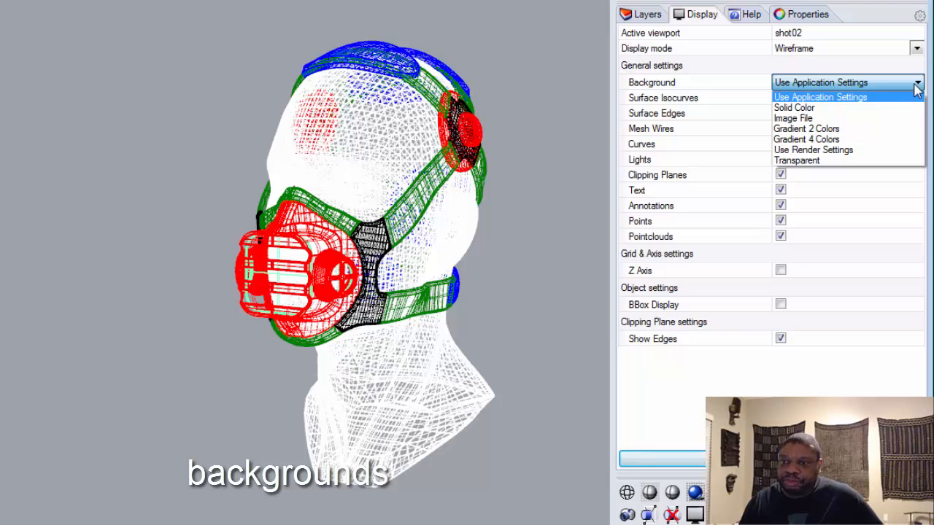
{"action": "left_click", "coordinate": [838, 108]}
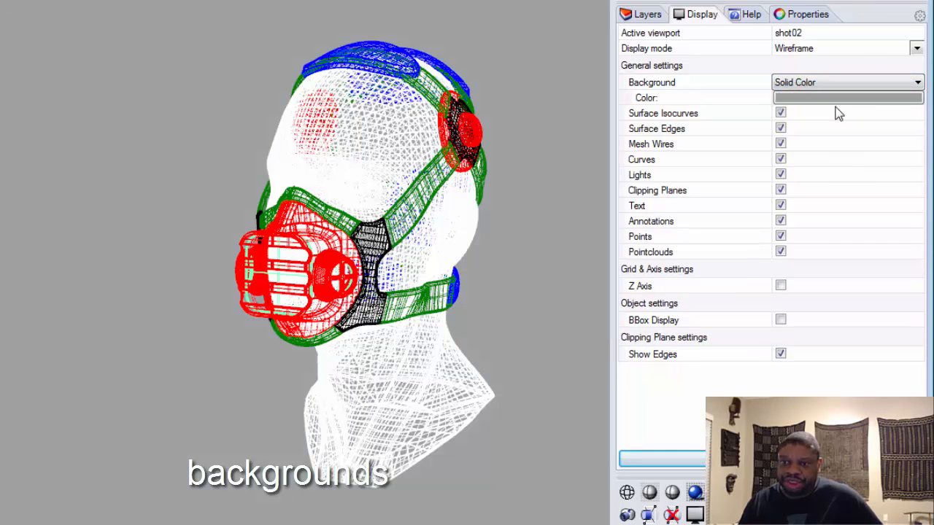
{"action": "left_click", "coordinate": [842, 104]}
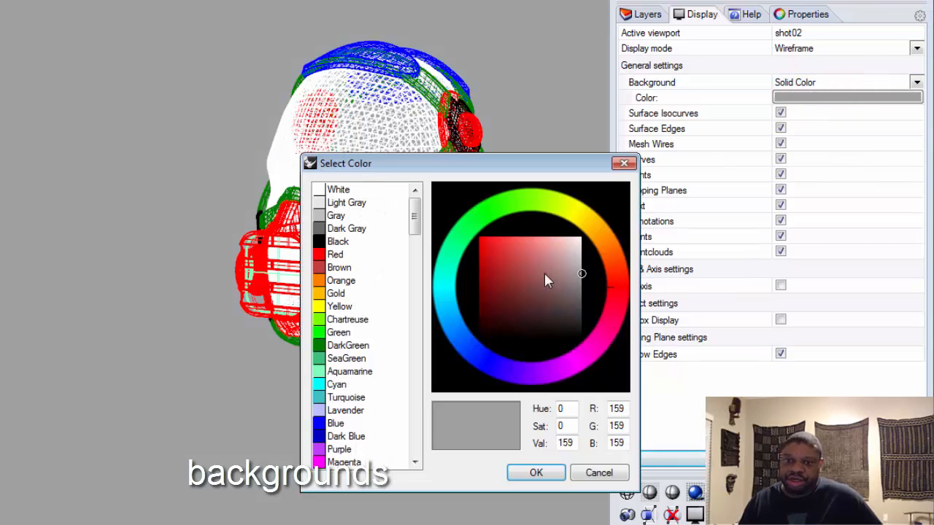
{"action": "left_click", "coordinate": [321, 192]}
{"action": "left_click", "coordinate": [536, 473]}
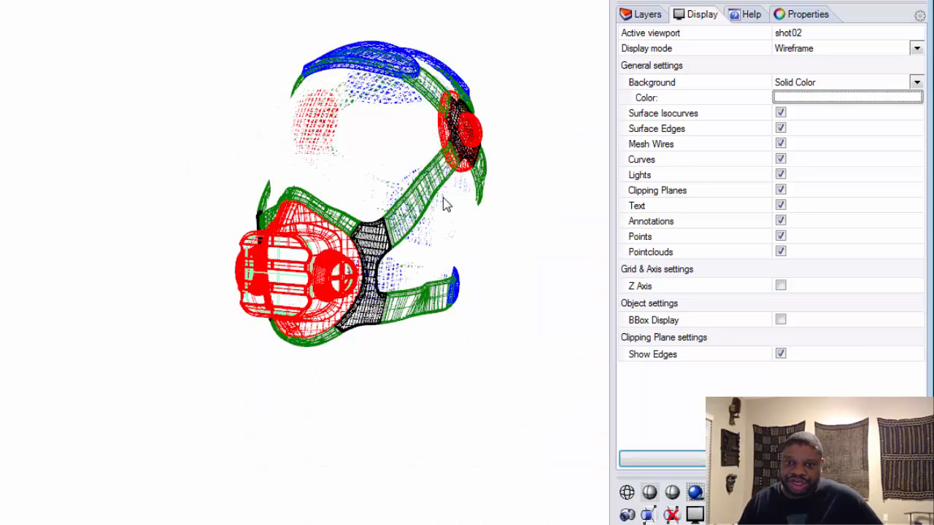
Step: Try Black and then Green as the solid background color of the wireframe view
{"action": "left_click", "coordinate": [874, 98]}
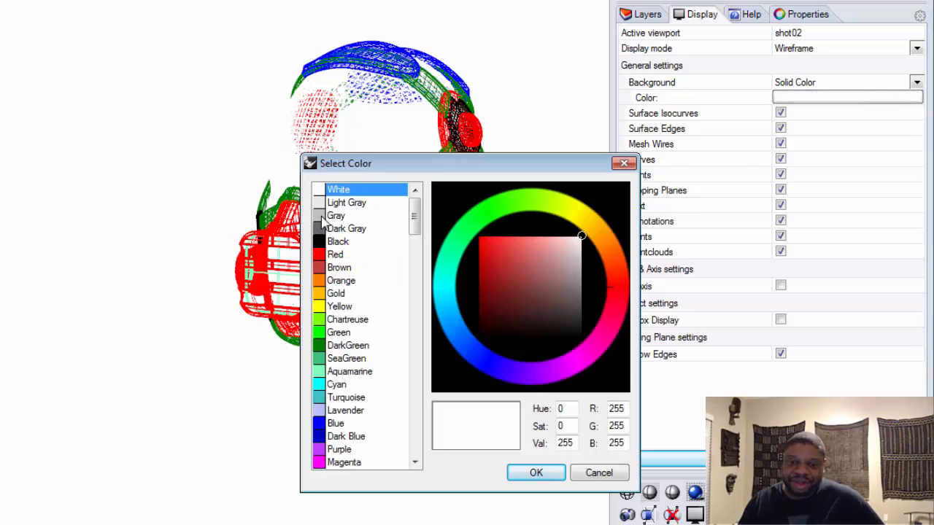
{"action": "left_click", "coordinate": [321, 243]}
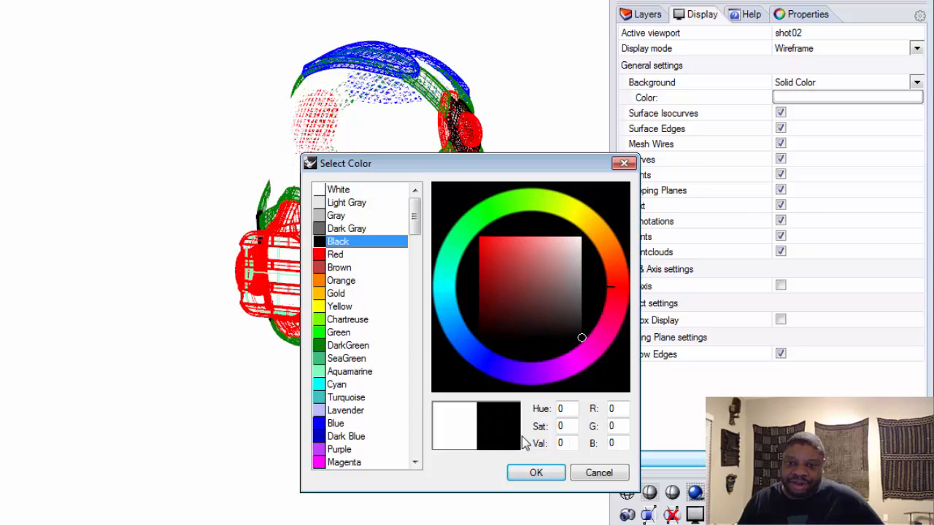
{"action": "left_click", "coordinate": [536, 472]}
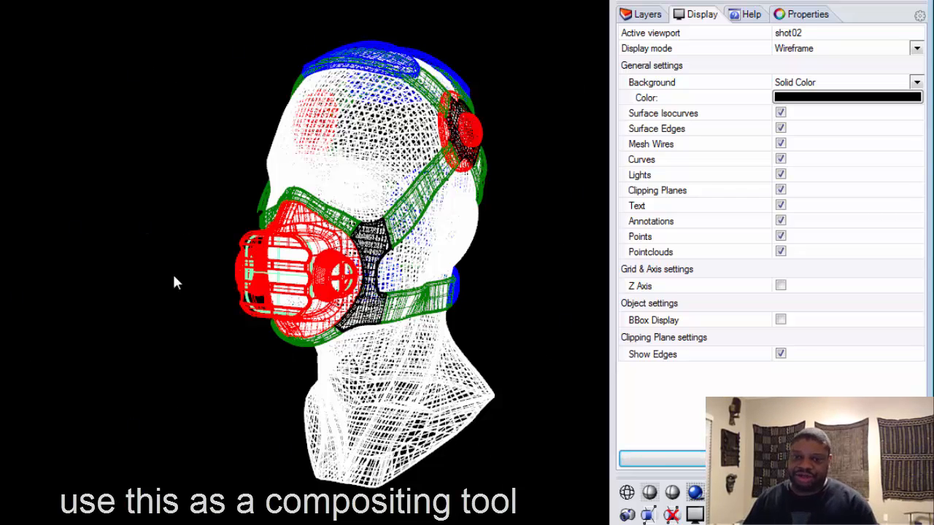
{"action": "left_click", "coordinate": [877, 100]}
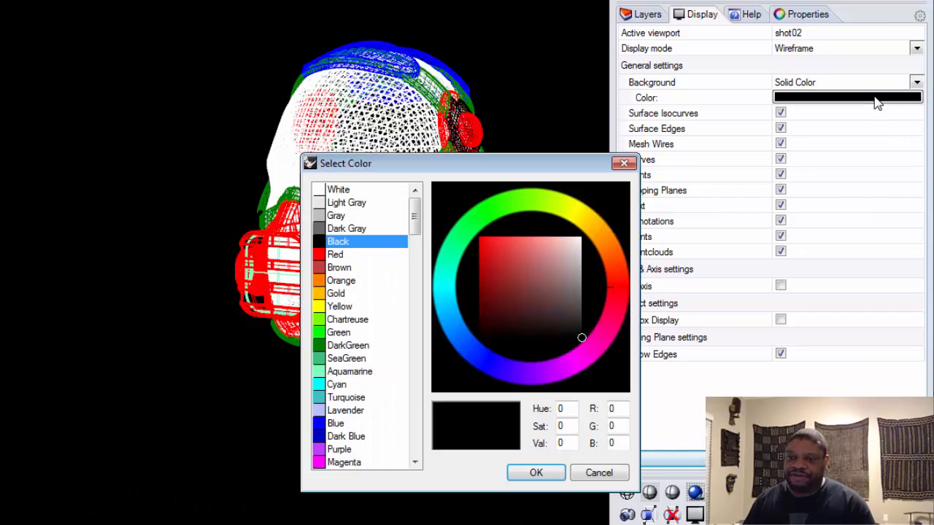
{"action": "left_click", "coordinate": [318, 335]}
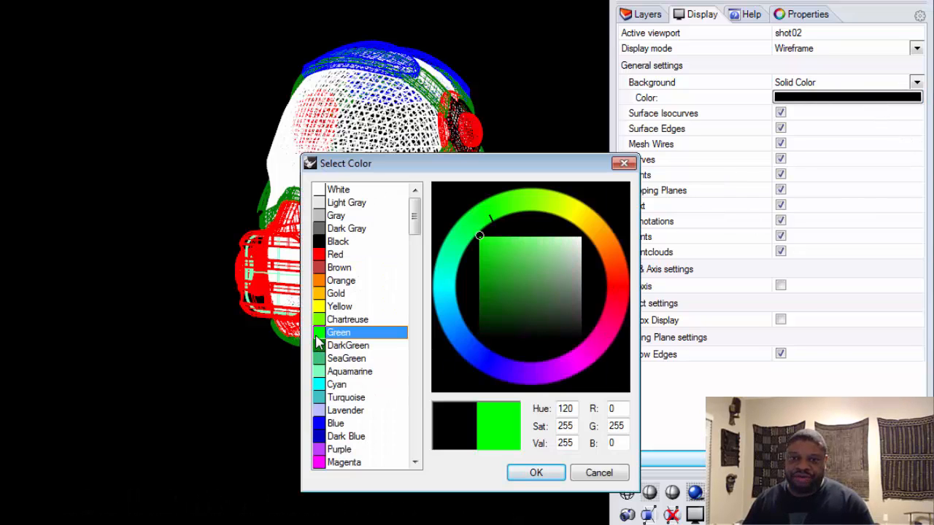
{"action": "left_click", "coordinate": [524, 474]}
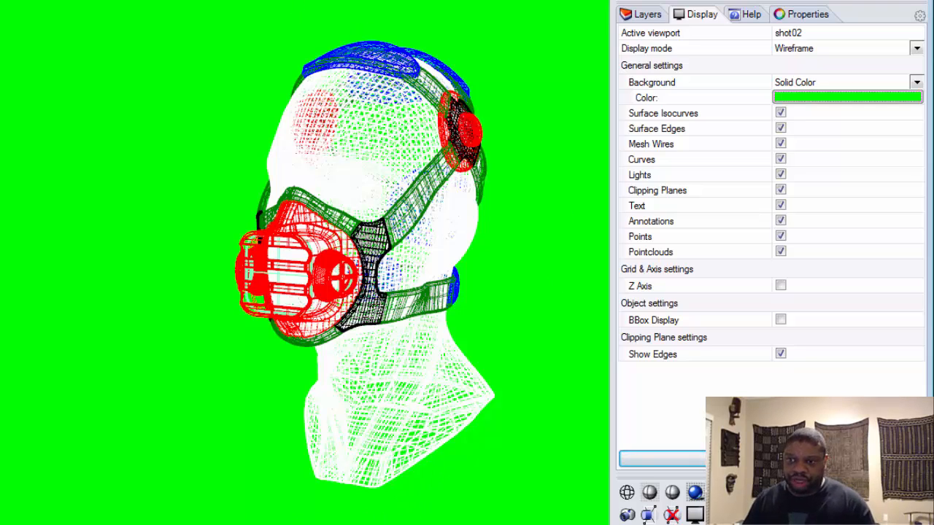
Step: Change the solid background color to Blue, followed by the preset Gray
{"action": "left_click", "coordinate": [872, 98]}
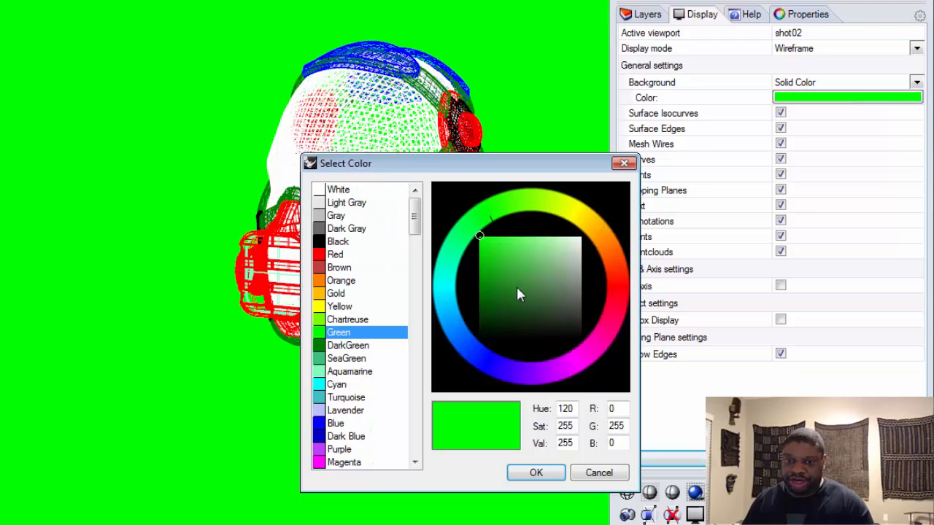
{"action": "left_click", "coordinate": [336, 423]}
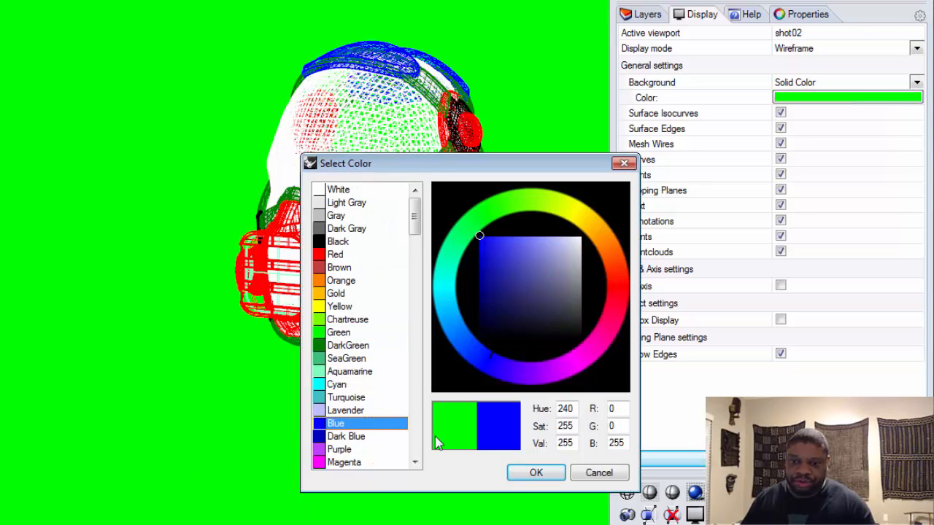
{"action": "left_click", "coordinate": [536, 473]}
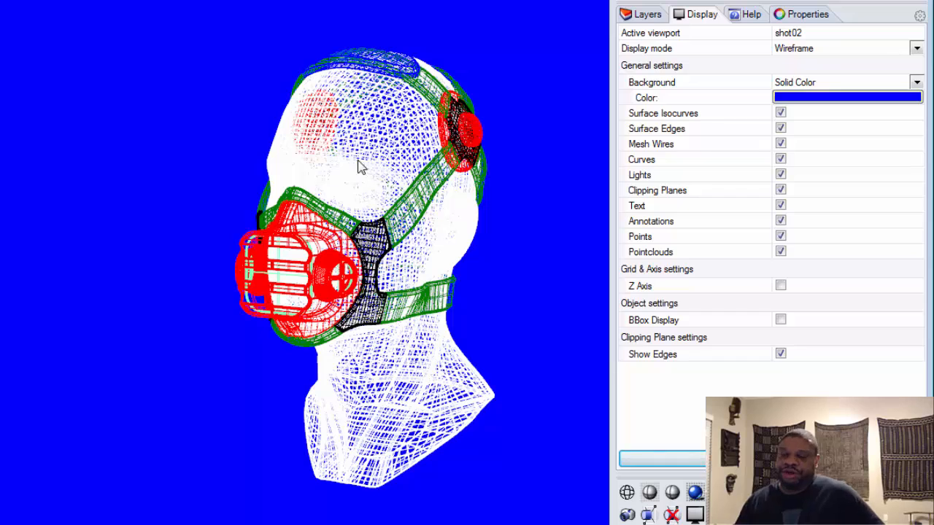
{"action": "left_click", "coordinate": [863, 98]}
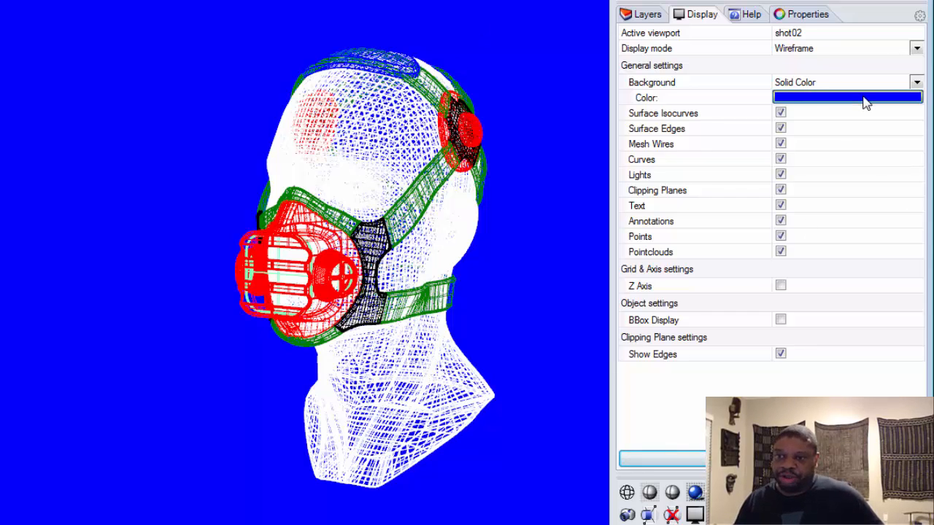
{"action": "left_click", "coordinate": [321, 217]}
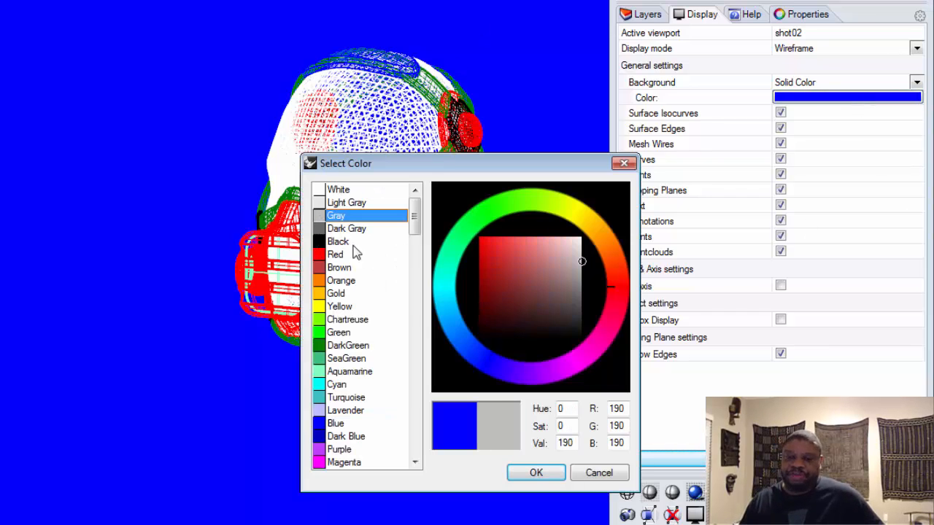
{"action": "left_click", "coordinate": [536, 474]}
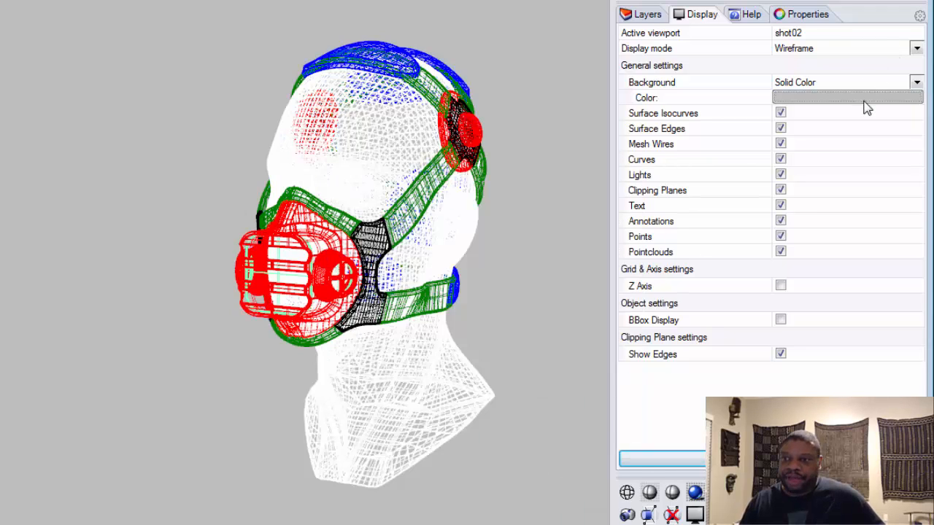
Step: Change the solid background color to the preset Dark Gray
{"action": "left_click", "coordinate": [865, 99]}
{"action": "left_click", "coordinate": [348, 230]}
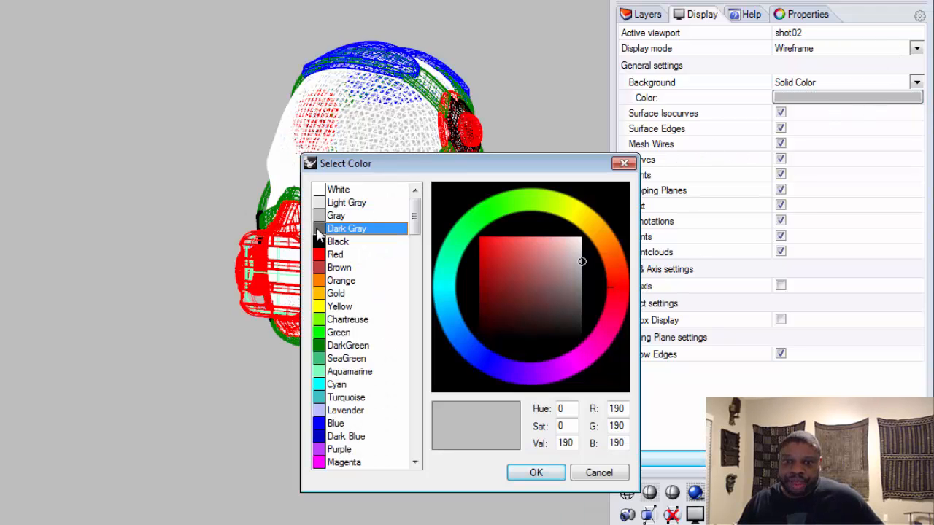
{"action": "left_click", "coordinate": [534, 473]}
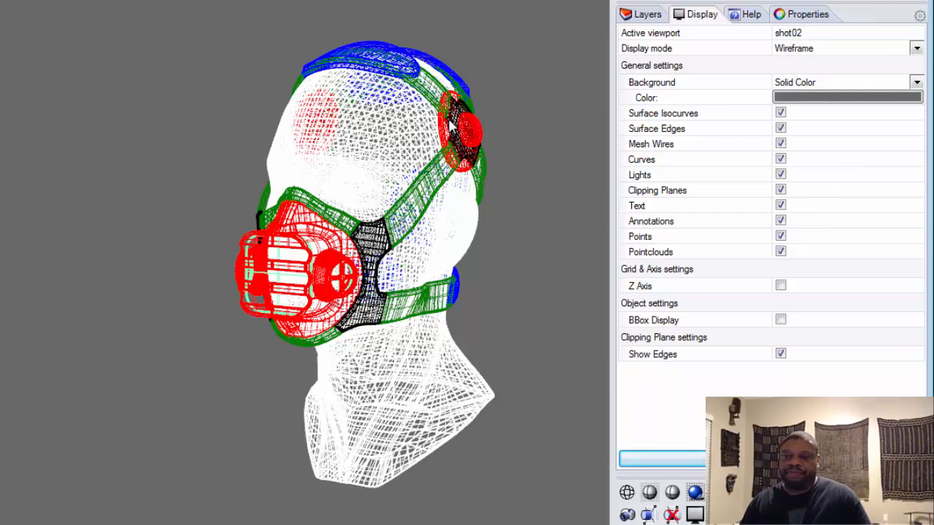
Step: Set the solid background color to a neutral gray with R, G and B values of 128 each
{"action": "left_click", "coordinate": [838, 101]}
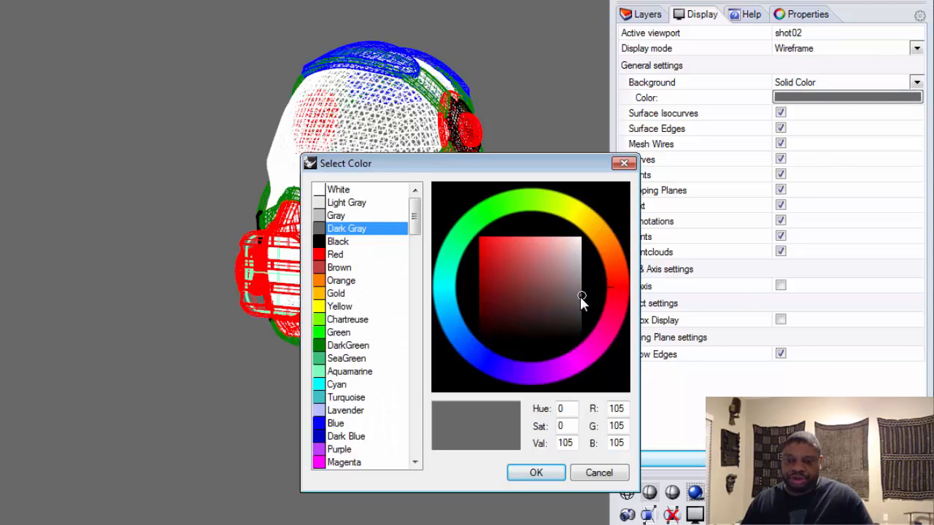
{"action": "mouse_move", "coordinate": [582, 295]}
{"action": "left_mouse_down"}
{"action": "mouse_move", "coordinate": [581, 311]}
{"action": "mouse_move", "coordinate": [582, 280]}
{"action": "mouse_move", "coordinate": [603, 290]}
{"action": "left_mouse_up"}
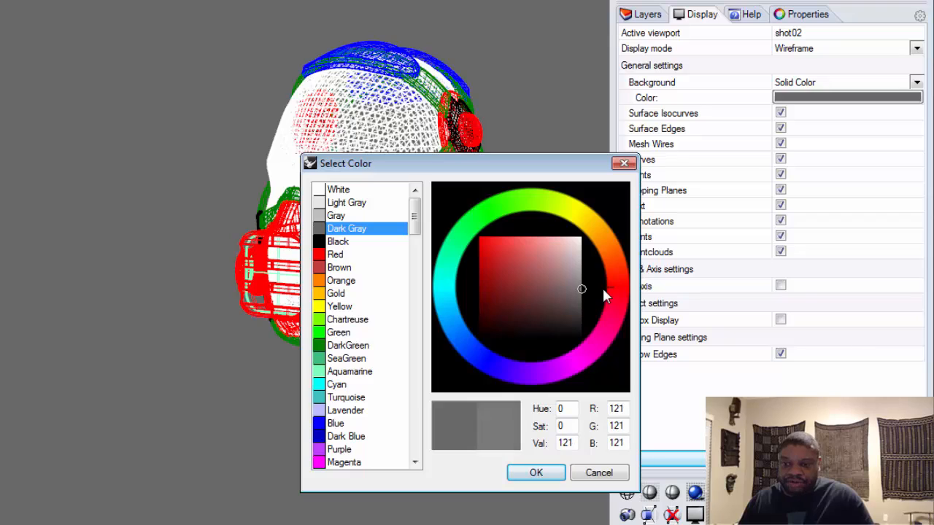
{"action": "double_click", "coordinate": [625, 408]}
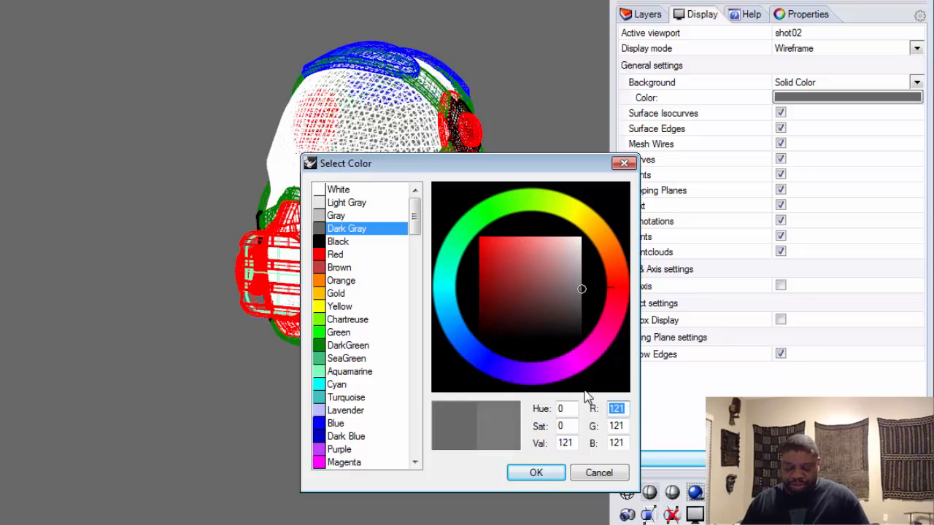
{"action": "type", "text": "12"}
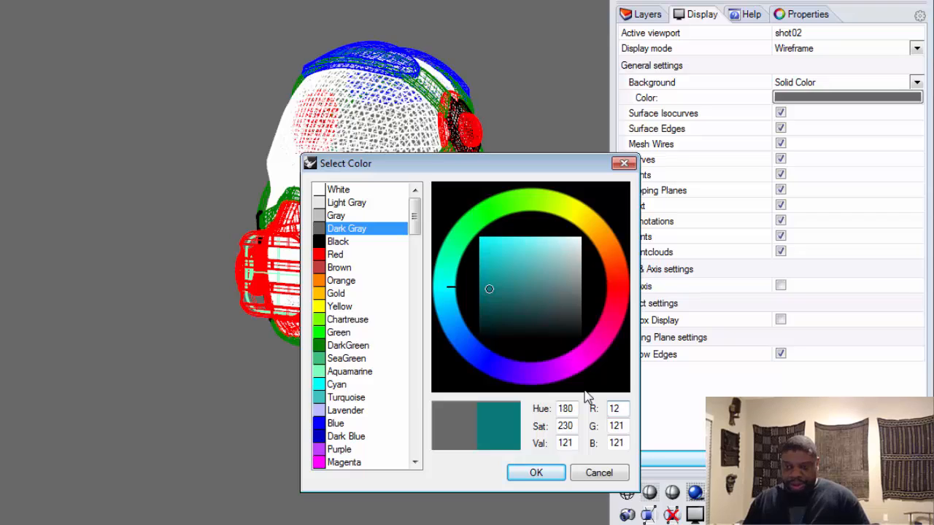
{"action": "type", "text": "8"}
{"action": "key", "text": "Tab"}
{"action": "key", "text": "Tab"}
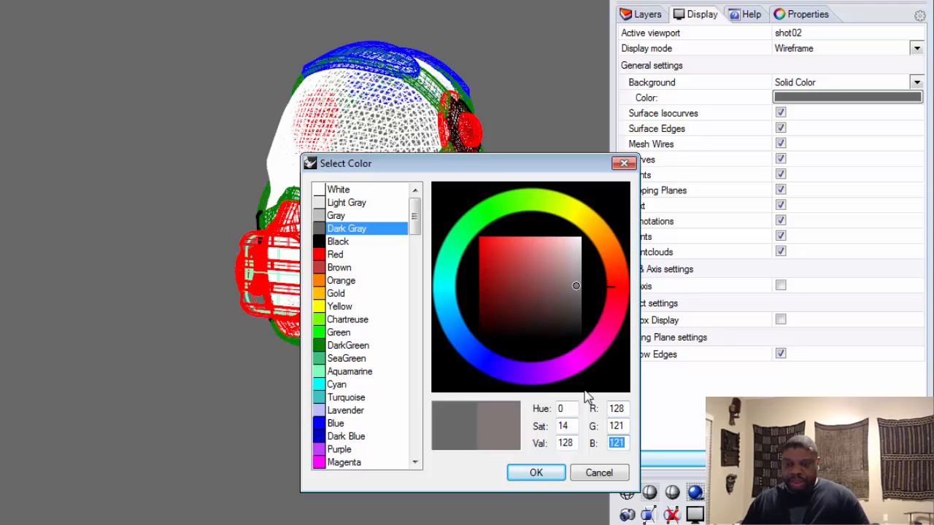
{"action": "double_click", "coordinate": [619, 426]}
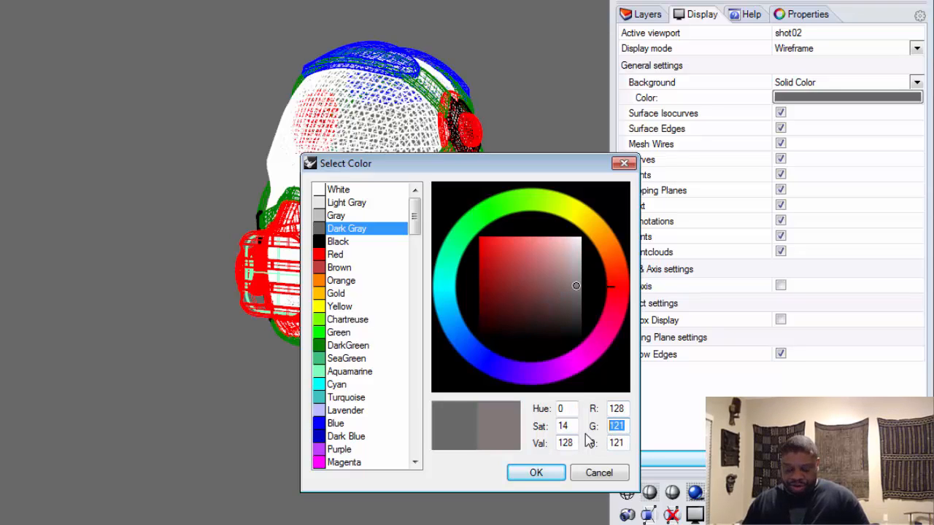
{"action": "type", "text": "128"}
{"action": "key", "text": "Tab"}
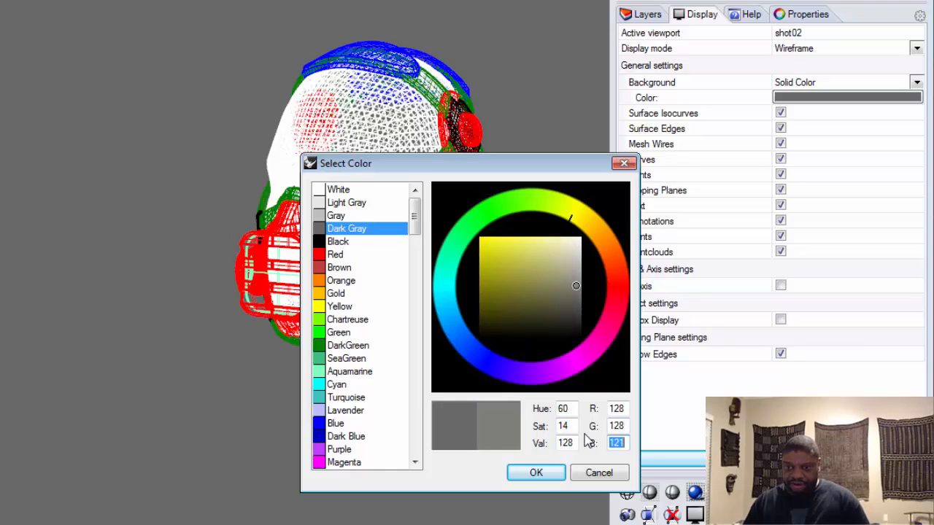
{"action": "type", "text": "128"}
{"action": "key", "text": "Tab"}
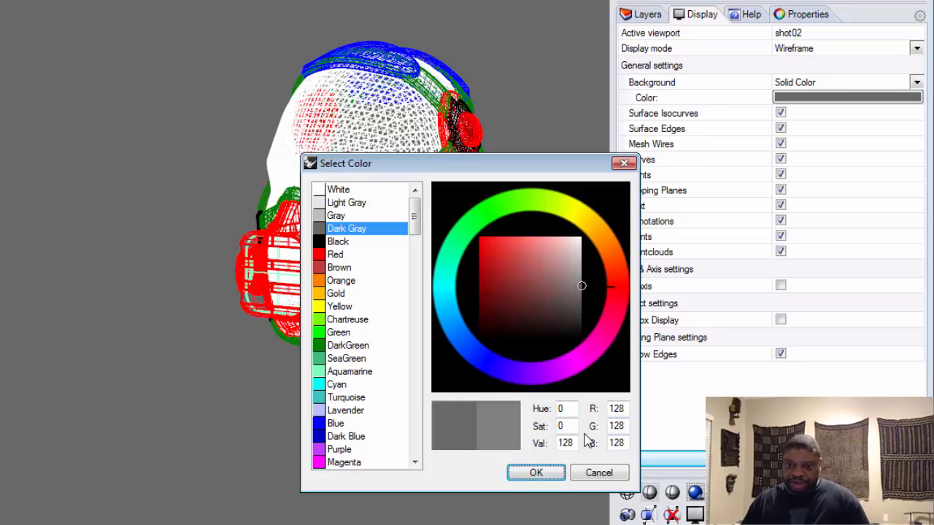
{"action": "left_click", "coordinate": [536, 473]}
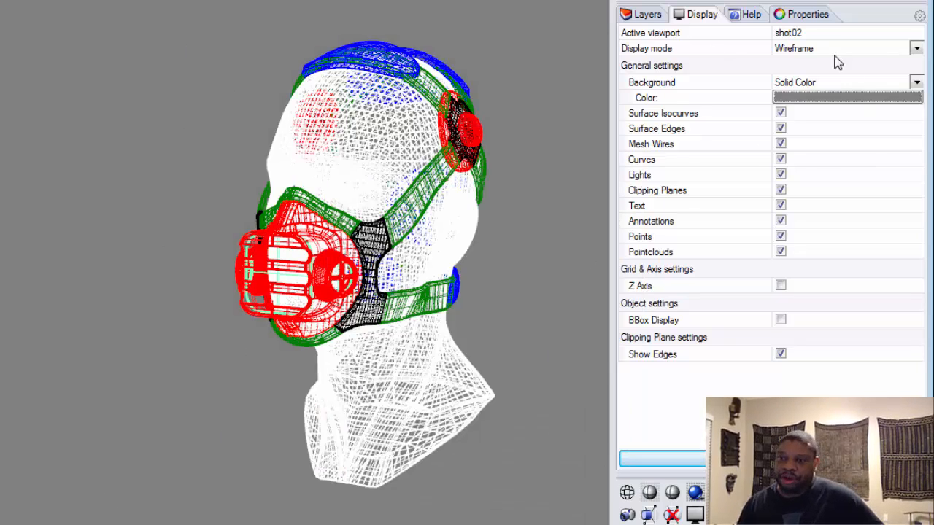
{"action": "left_click", "coordinate": [848, 100]}
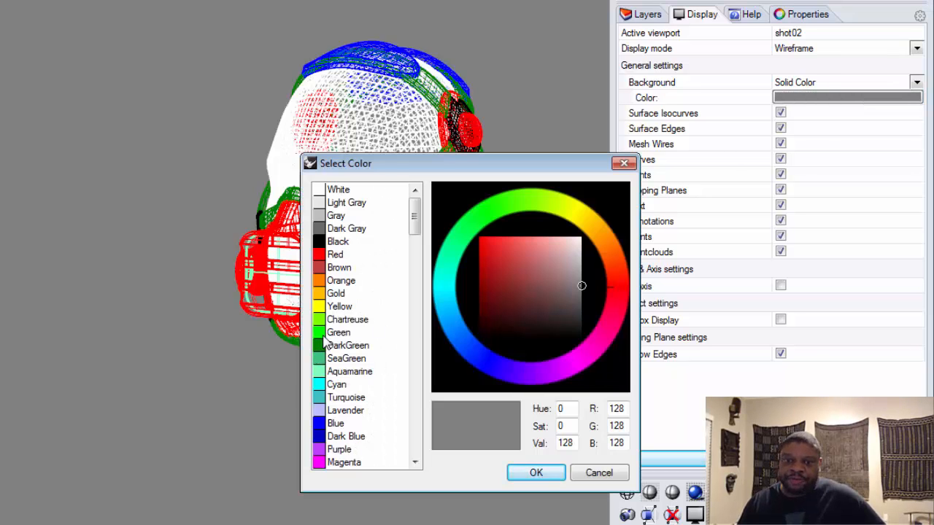
{"action": "left_click", "coordinate": [326, 334]}
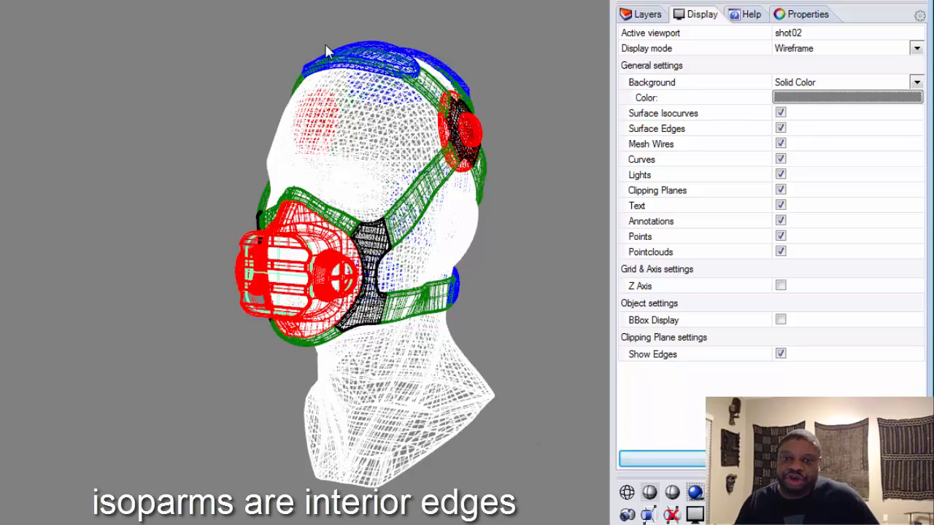
Step: Turn off the display of surface isocurves and surface edges in the wireframe mode
{"action": "left_click", "coordinate": [781, 125]}
{"action": "left_click", "coordinate": [781, 115]}
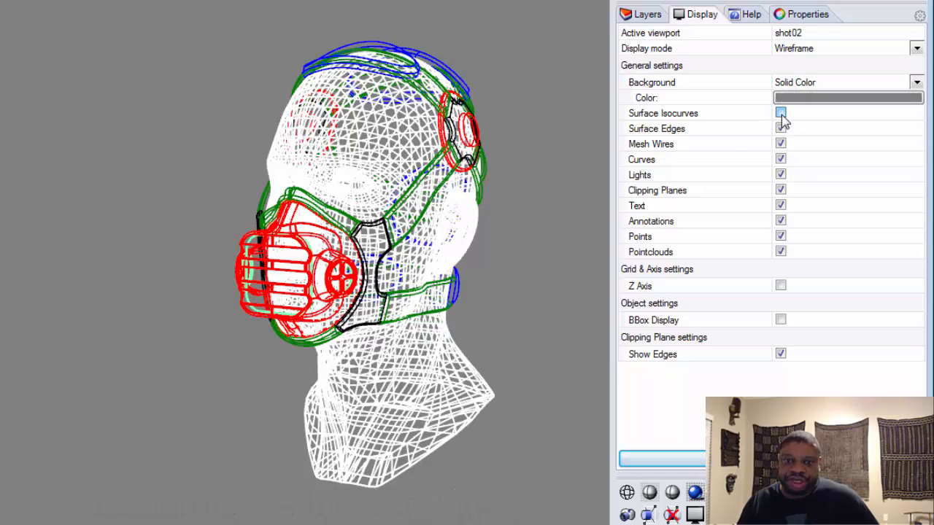
{"action": "left_click", "coordinate": [781, 114]}
{"action": "left_click", "coordinate": [781, 114]}
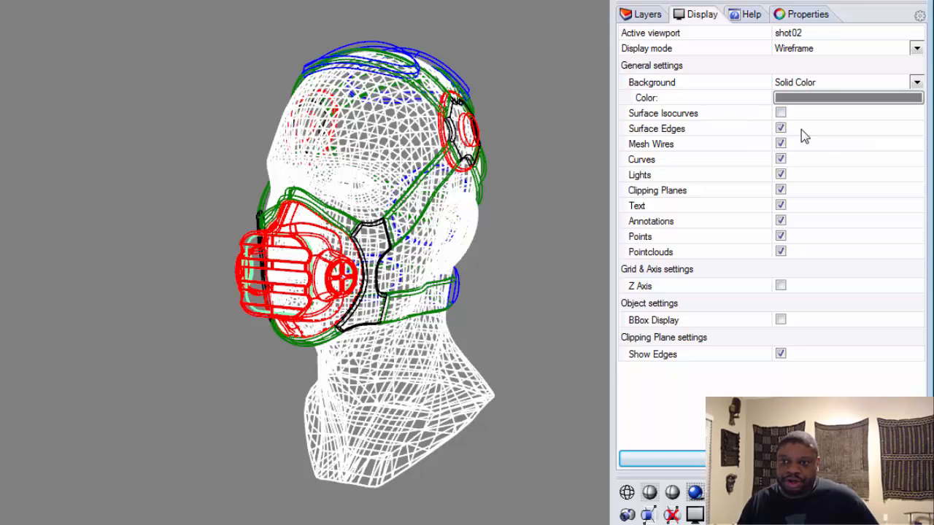
{"action": "left_click", "coordinate": [781, 129]}
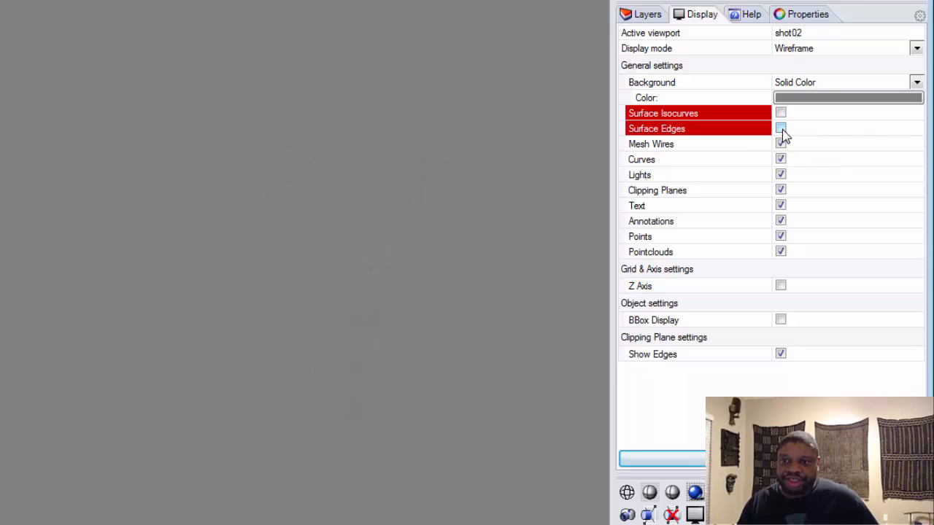
Step: Show the surface edges briefly in wireframe mode, and finish with Surface Isocurves on and Surface Edges off
{"action": "left_click", "coordinate": [781, 129]}
{"action": "left_click", "coordinate": [781, 128]}
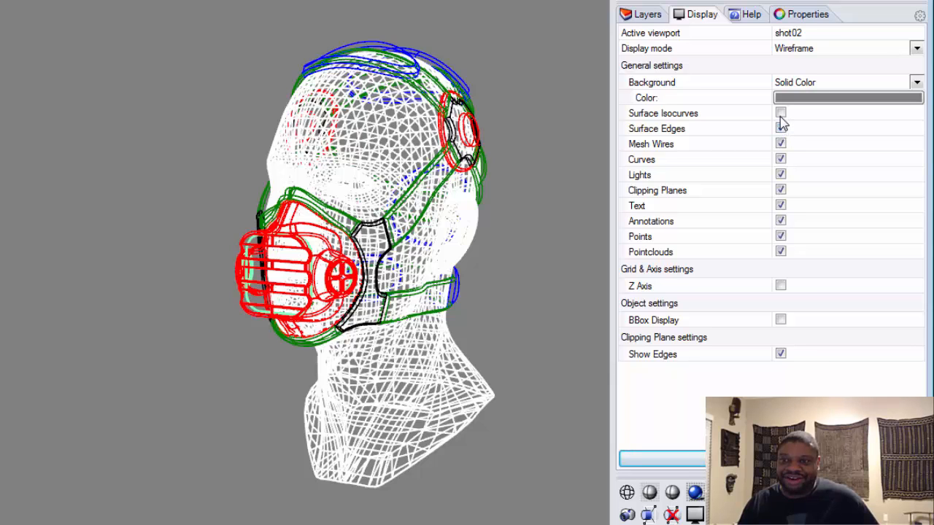
{"action": "left_click", "coordinate": [780, 115]}
{"action": "left_click", "coordinate": [781, 129]}
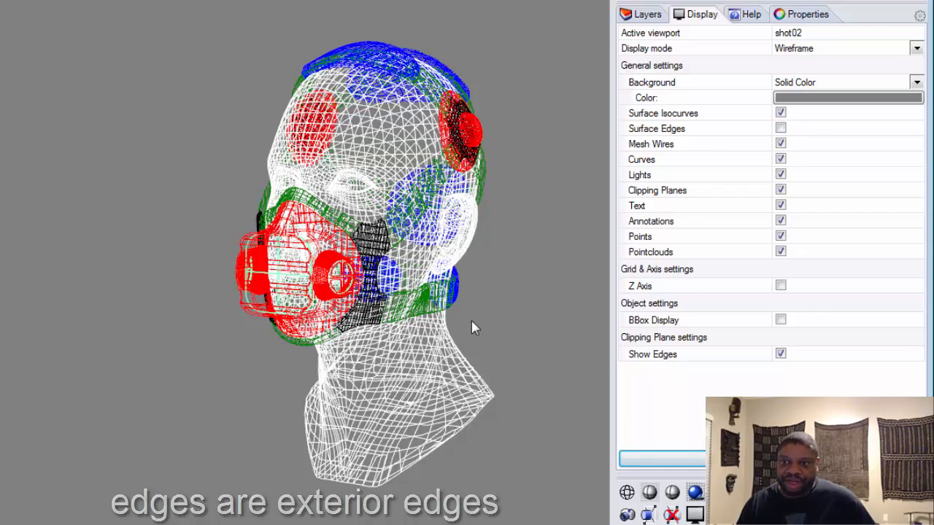
Step: Switch Mesh Wires, Lights and Text off and back on one at a time in the wireframe settings
{"action": "left_click", "coordinate": [780, 145]}
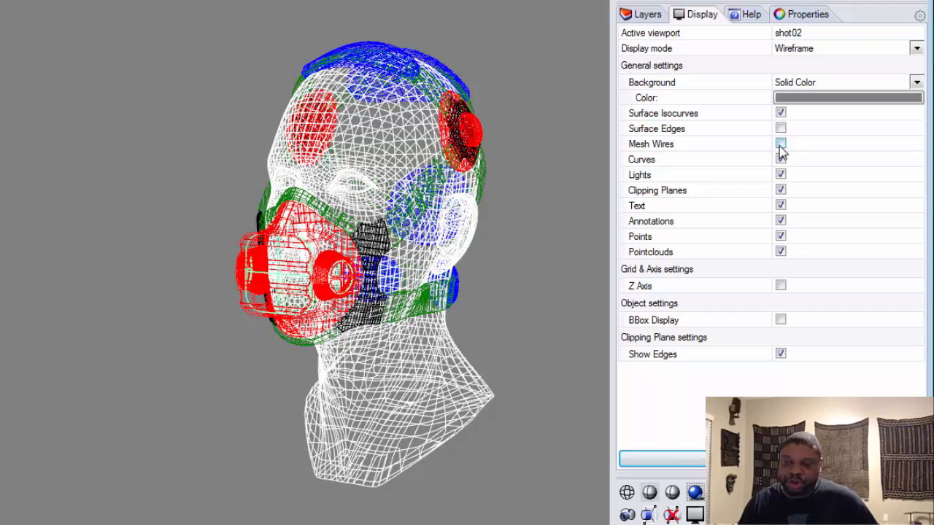
{"action": "left_click", "coordinate": [780, 145]}
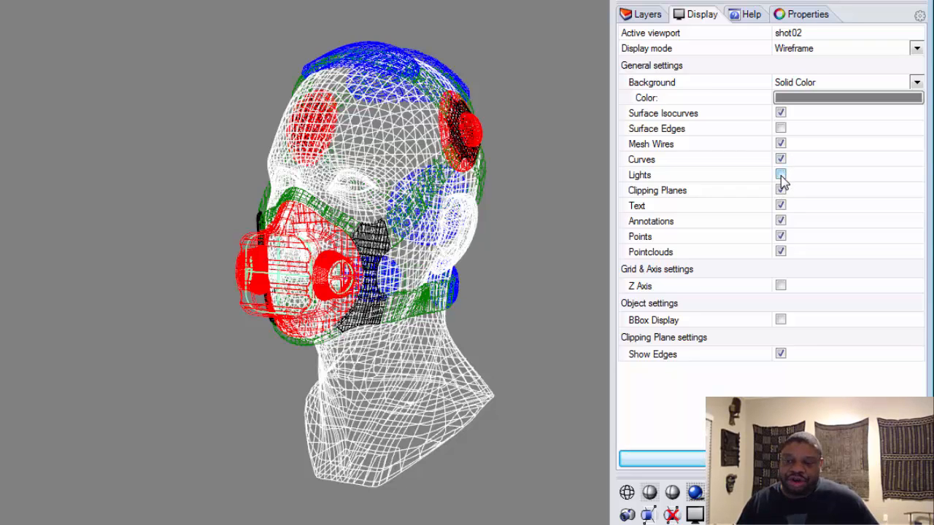
{"action": "left_click", "coordinate": [780, 176]}
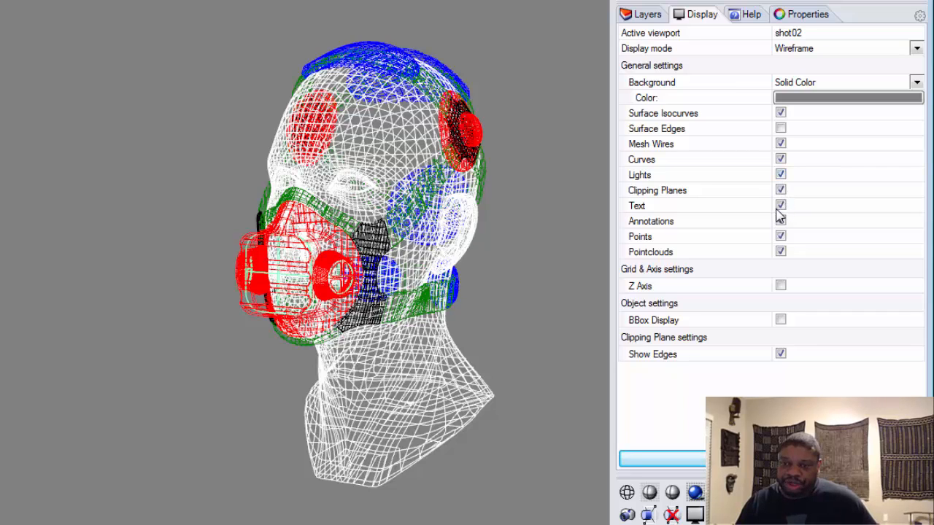
{"action": "left_click", "coordinate": [781, 207]}
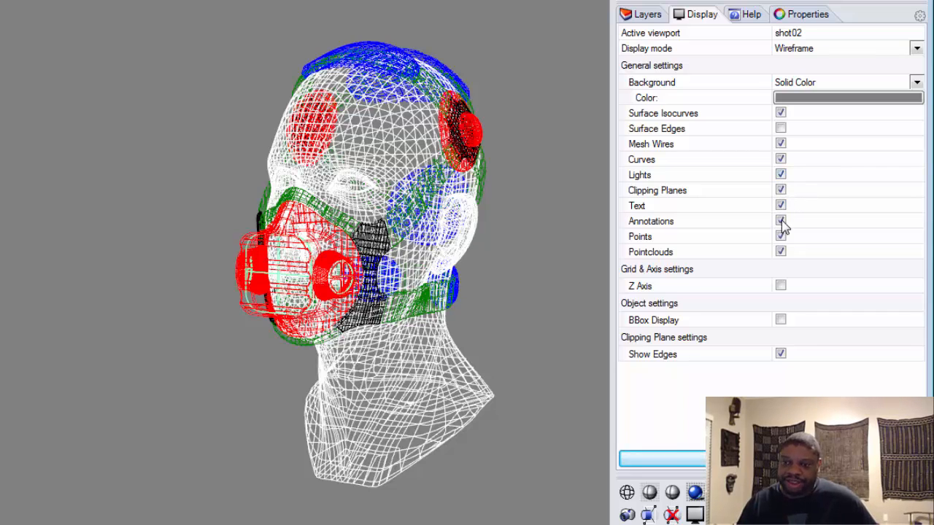
{"action": "left_click", "coordinate": [781, 205]}
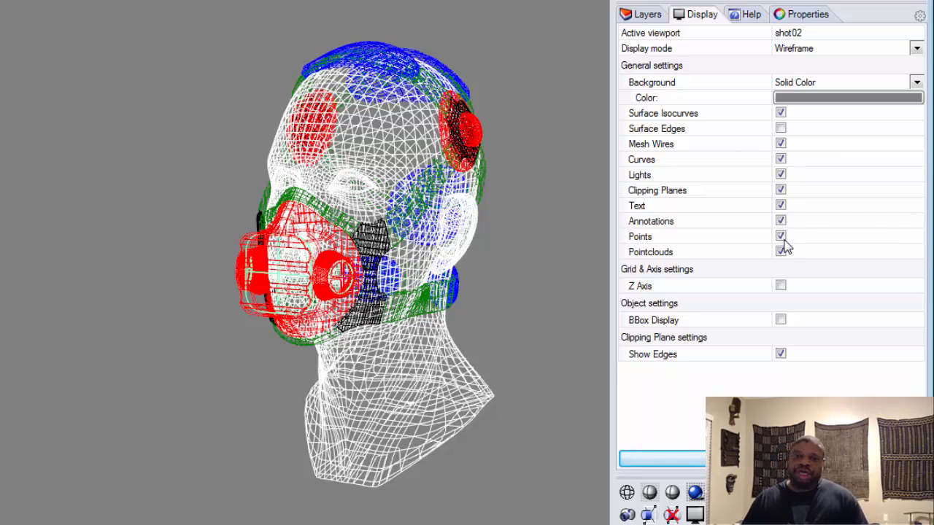
Step: Change the viewport to the Shaded display mode and try Flat Shading and Shade vertex colors, leaving both off
{"action": "left_click", "coordinate": [917, 48]}
{"action": "left_click", "coordinate": [830, 79]}
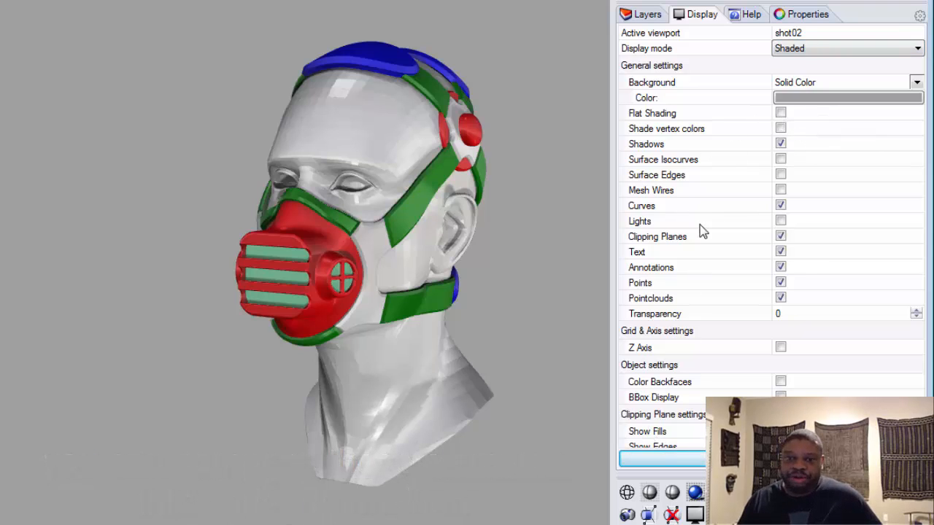
{"action": "left_click", "coordinate": [781, 113]}
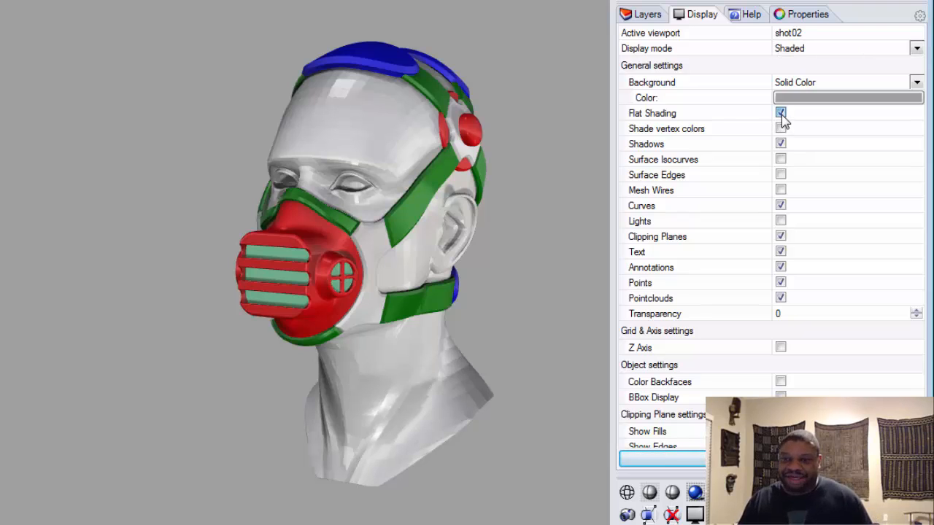
{"action": "left_click", "coordinate": [781, 114]}
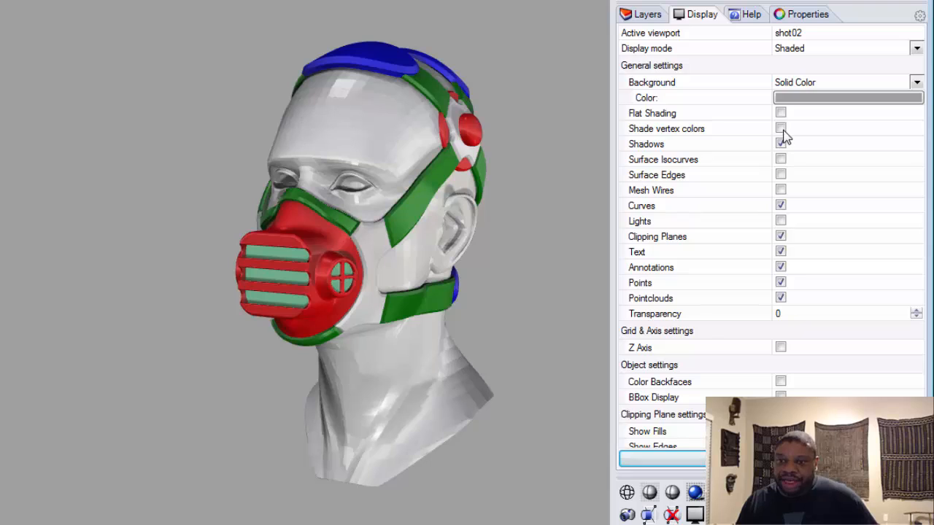
{"action": "left_click", "coordinate": [781, 128]}
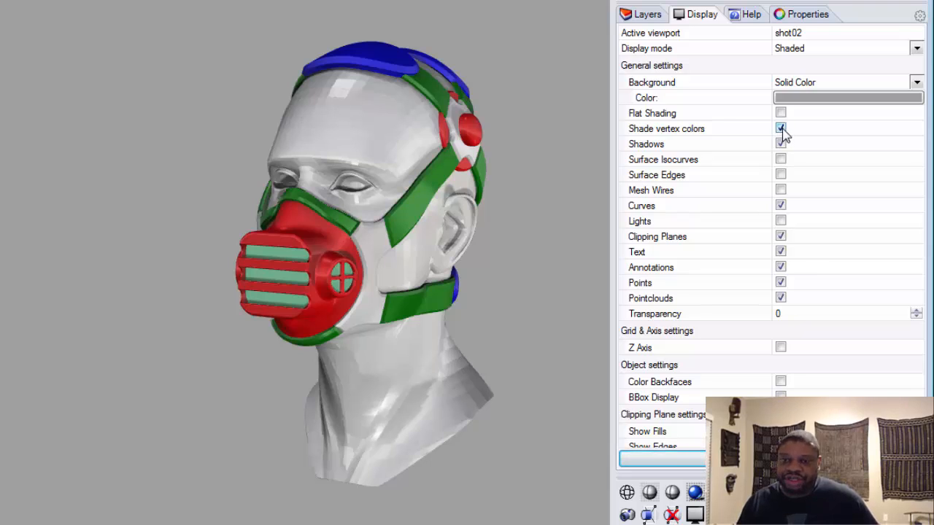
{"action": "left_click", "coordinate": [781, 129]}
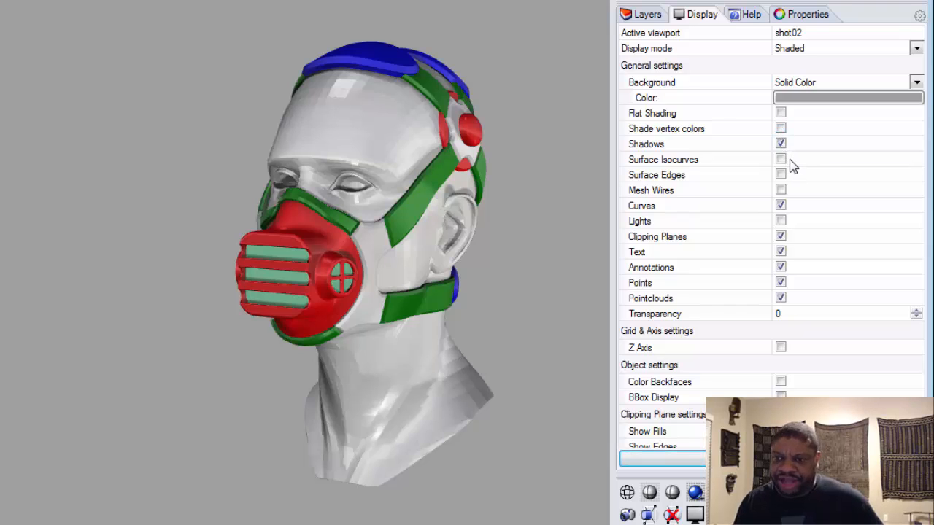
Step: Compare the shaded head with and without Shadows, leaving them on
{"action": "left_click", "coordinate": [781, 143]}
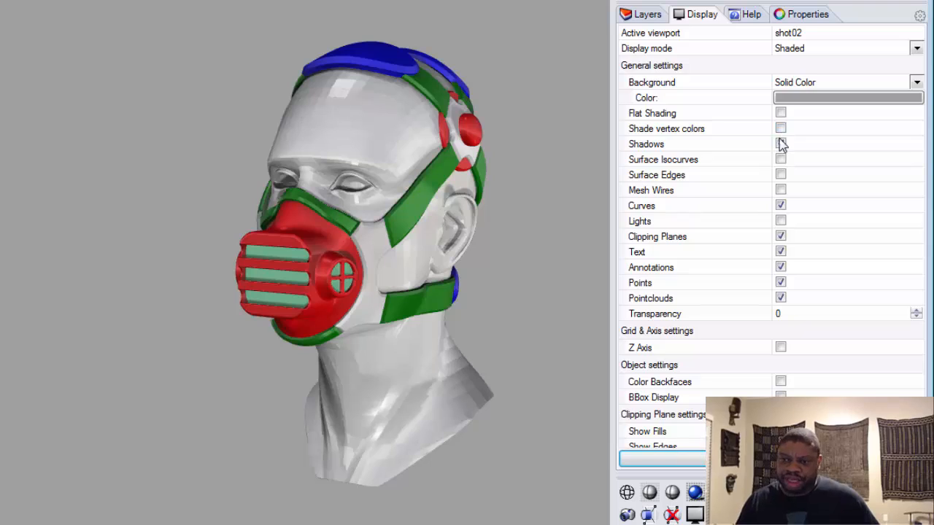
{"action": "left_click", "coordinate": [782, 143]}
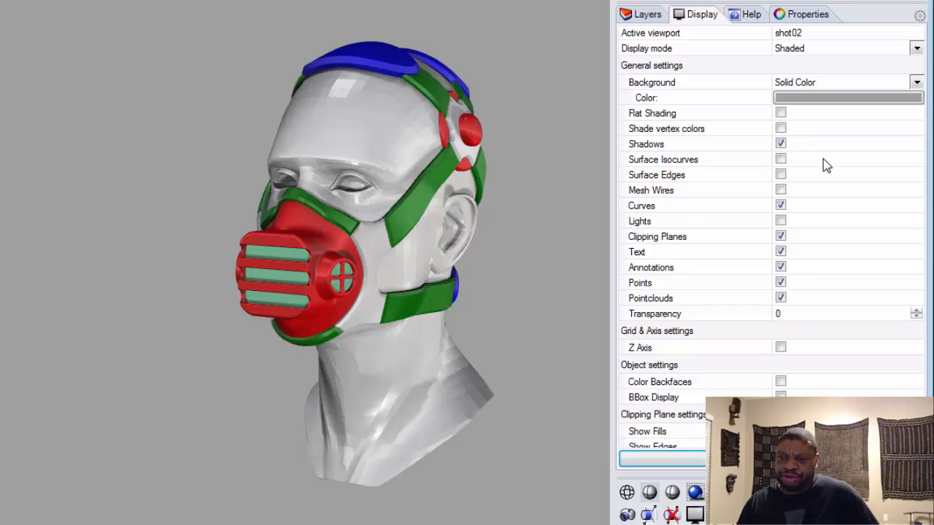
{"action": "left_click", "coordinate": [780, 144]}
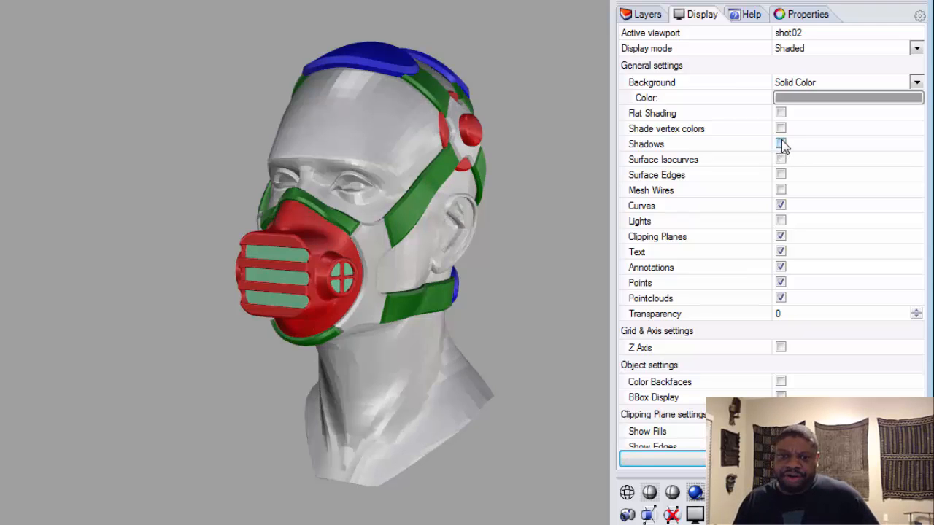
{"action": "left_click", "coordinate": [781, 143]}
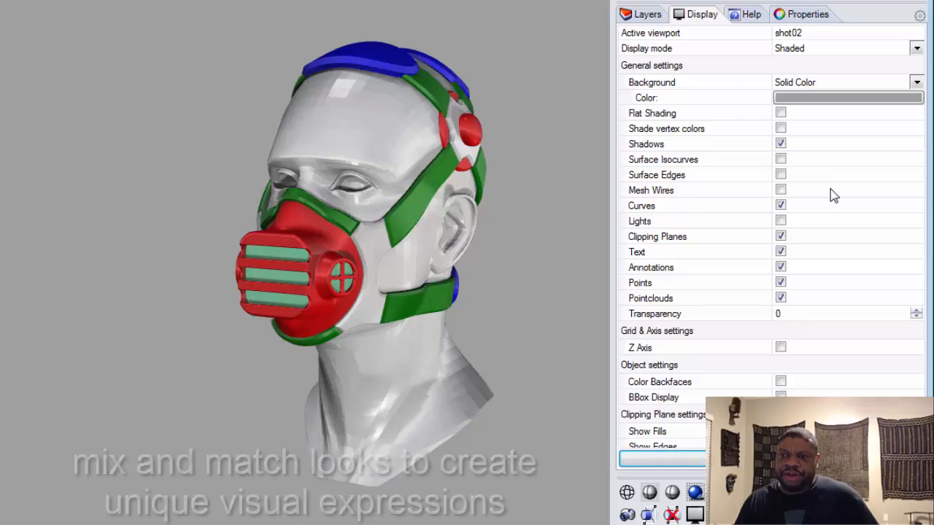
Step: Overlay surface isocurves on the shaded head and compare it with Shadows off and on
{"action": "left_click", "coordinate": [780, 159]}
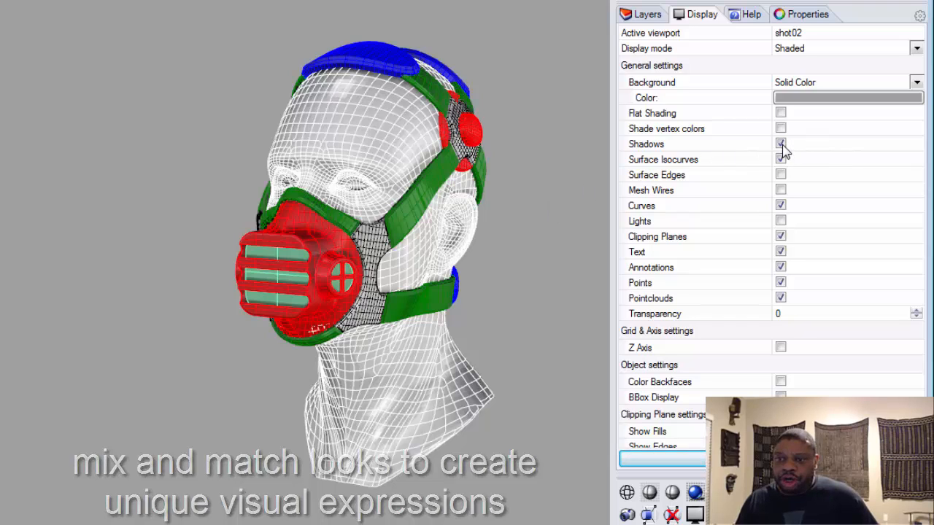
{"action": "left_click", "coordinate": [781, 144]}
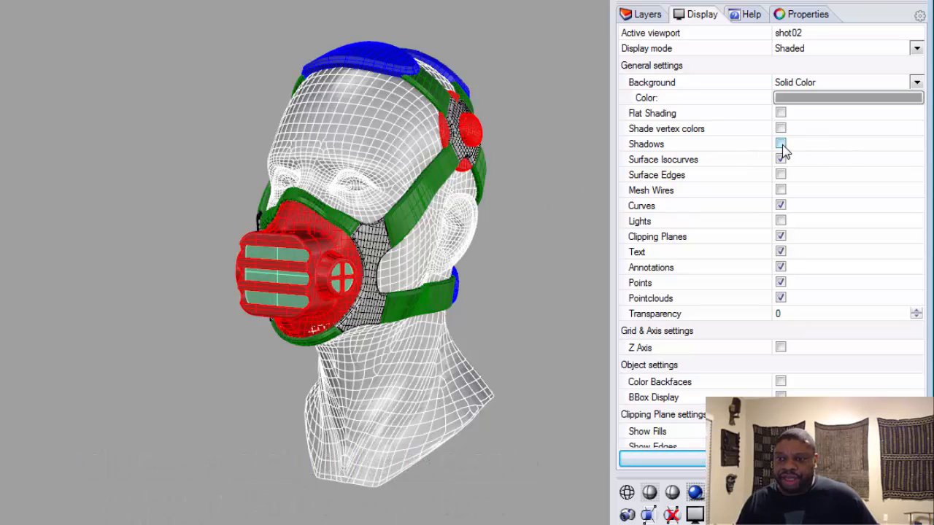
{"action": "left_click", "coordinate": [781, 144]}
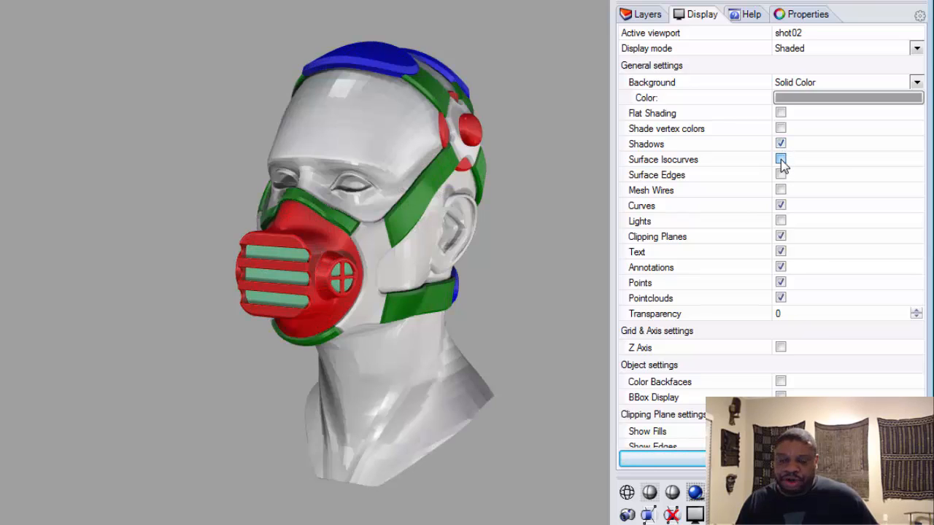
Step: Toggle Surface Isocurves and Surface Edges on the shaded model to compare them, ending with both off
{"action": "left_click", "coordinate": [781, 160]}
{"action": "left_click", "coordinate": [781, 160]}
{"action": "left_click", "coordinate": [781, 159]}
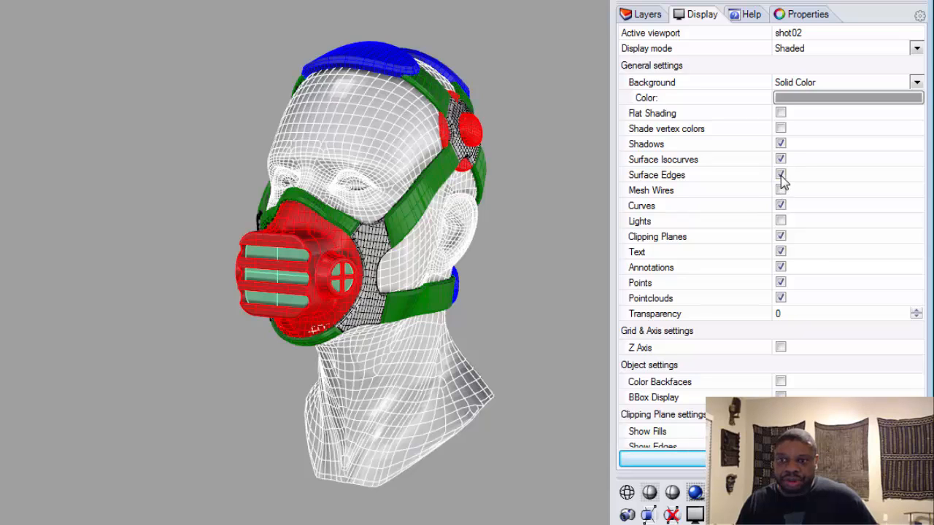
{"action": "left_click", "coordinate": [781, 176]}
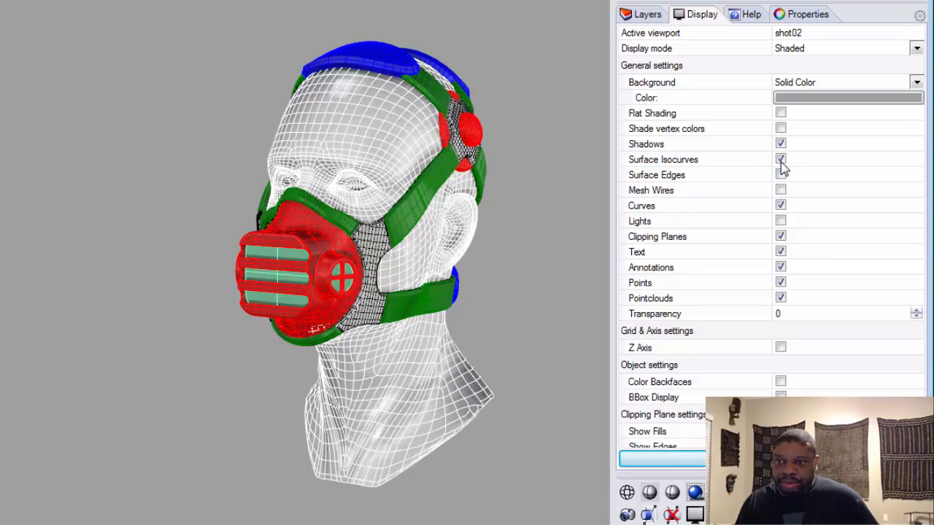
{"action": "left_click", "coordinate": [781, 159]}
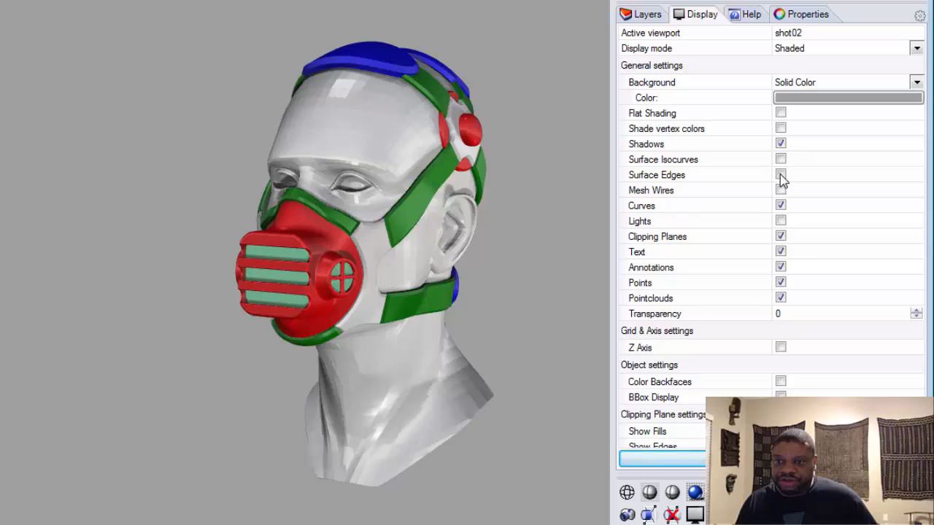
Step: Compare surface edges alone and combined with isocurves on the shaded model, ending with only Surface Isocurves on
{"action": "left_click", "coordinate": [781, 175]}
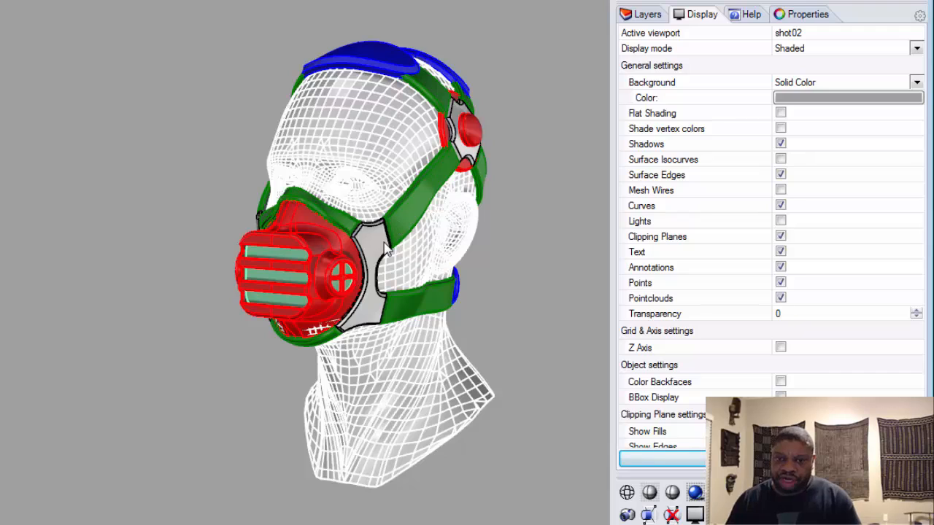
{"action": "left_click", "coordinate": [780, 144]}
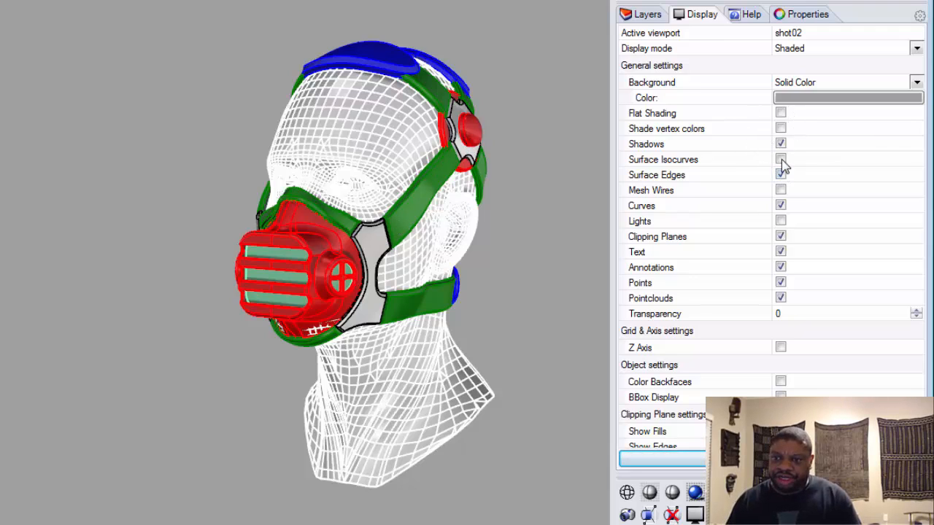
{"action": "left_click", "coordinate": [781, 159]}
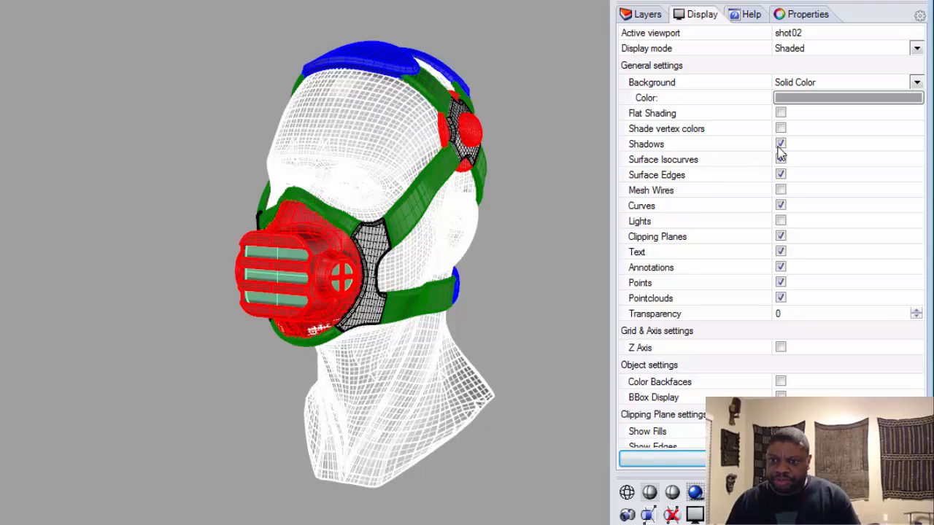
{"action": "left_click", "coordinate": [781, 176]}
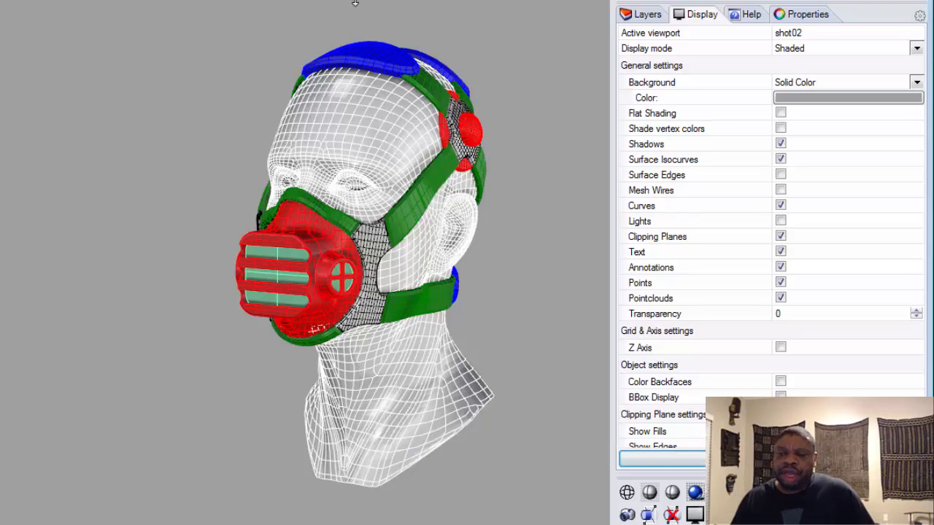
{"action": "left_click", "coordinate": [780, 176]}
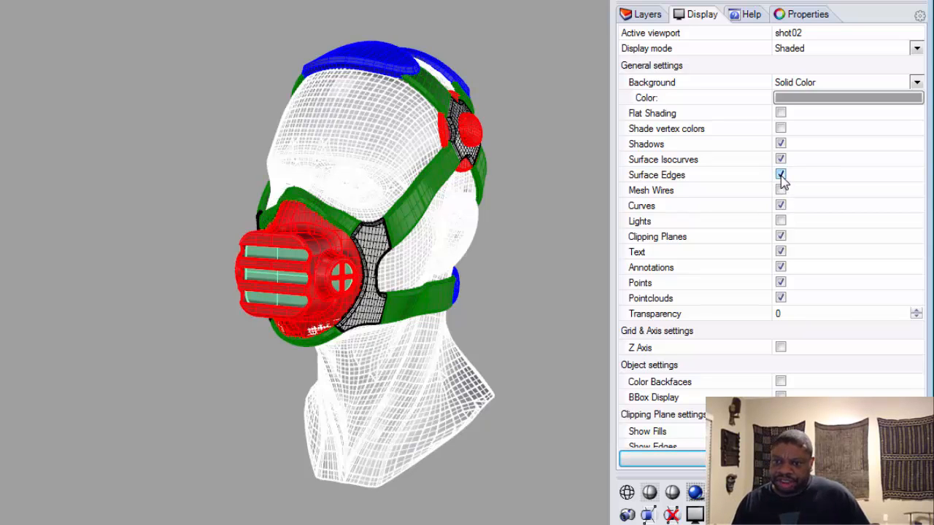
{"action": "left_click", "coordinate": [780, 174]}
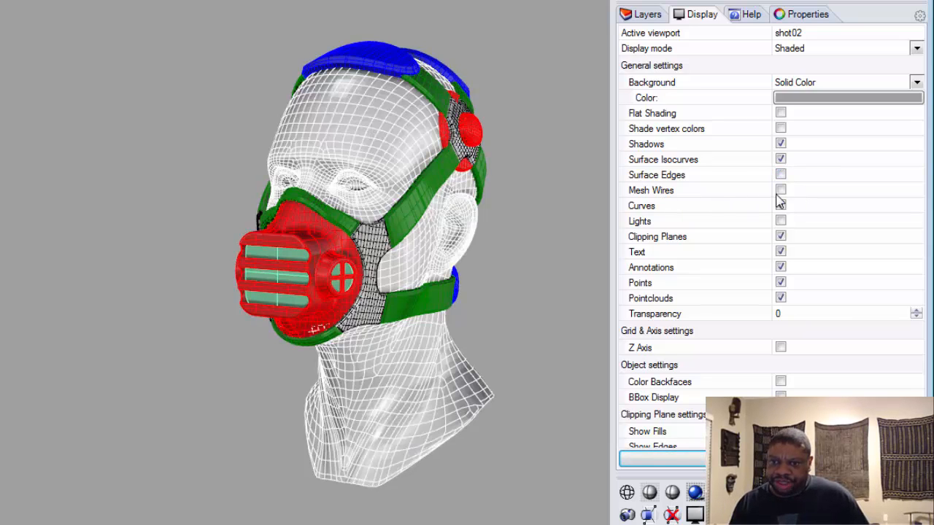
Step: Turn off Curves in the shaded mode, and switch Clipping Planes and Points off and back on
{"action": "left_click", "coordinate": [781, 237]}
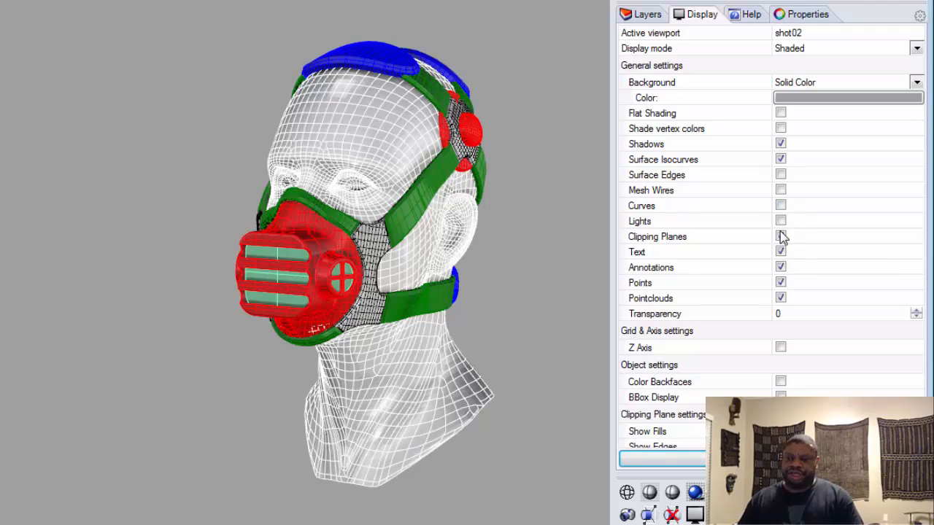
{"action": "left_click", "coordinate": [781, 236]}
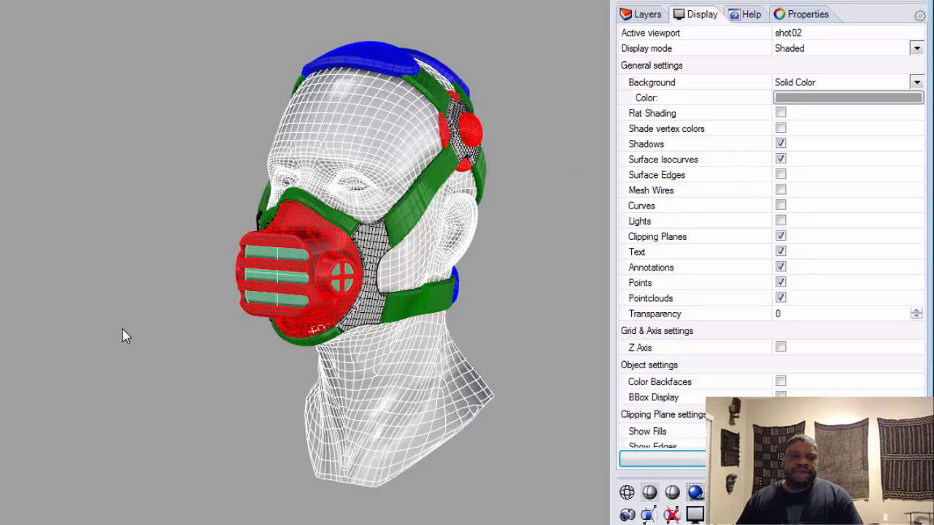
{"action": "left_click", "coordinate": [781, 282]}
{"action": "left_click", "coordinate": [781, 281]}
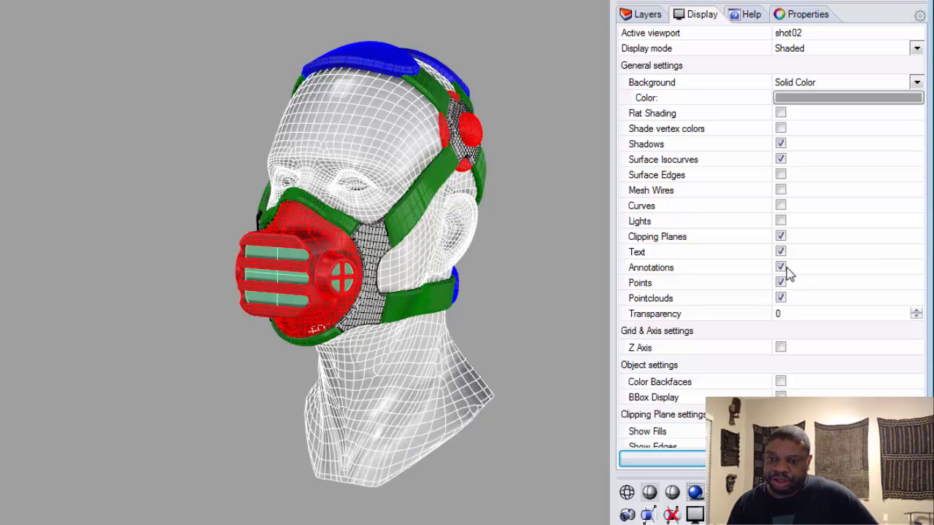
Step: Set the transparency of the shaded display mode to 50
{"action": "double_click", "coordinate": [779, 314]}
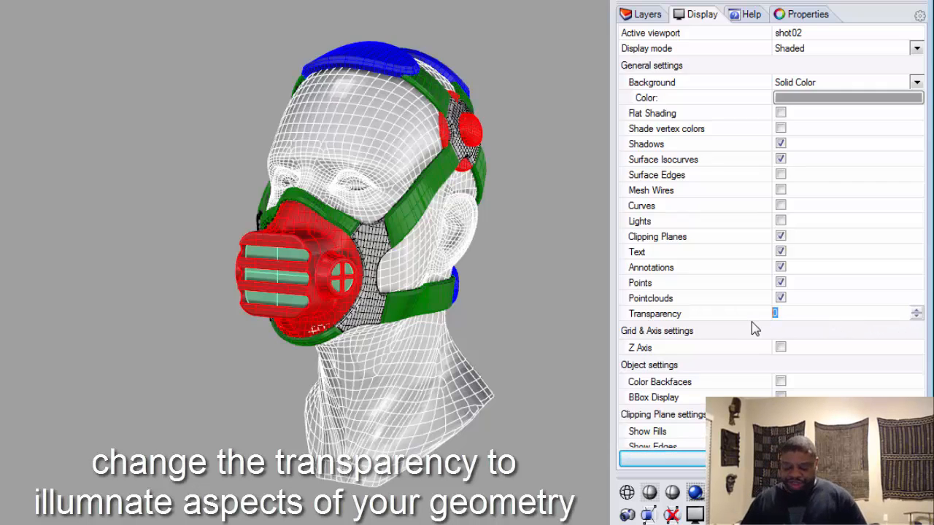
{"action": "type", "text": "50"}
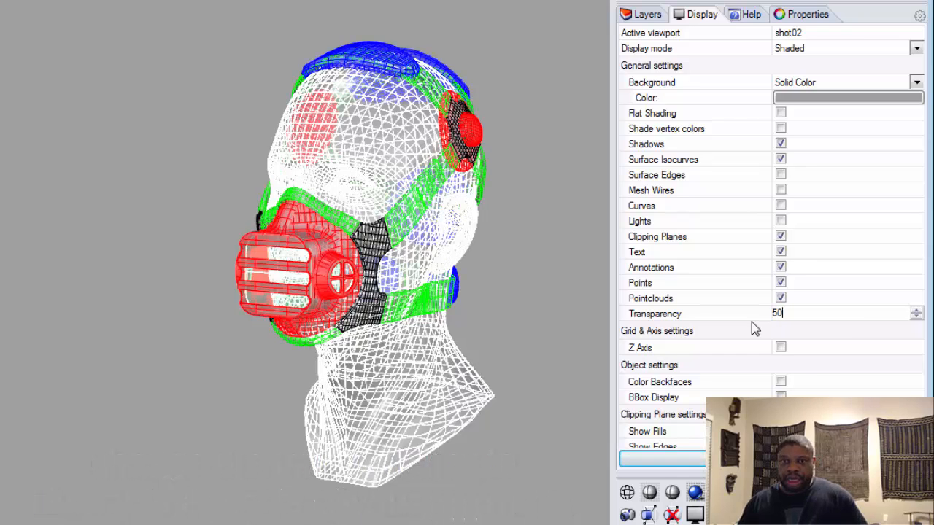
{"action": "key", "text": "Return"}
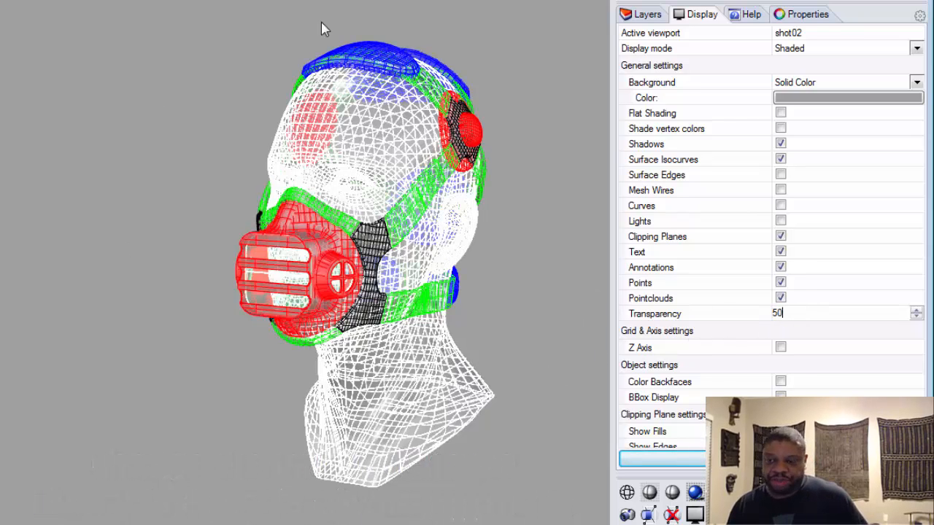
Step: Try the shaded mode's transparency at 75 and 100, and return it to 0
{"action": "left_click", "coordinate": [789, 314]}
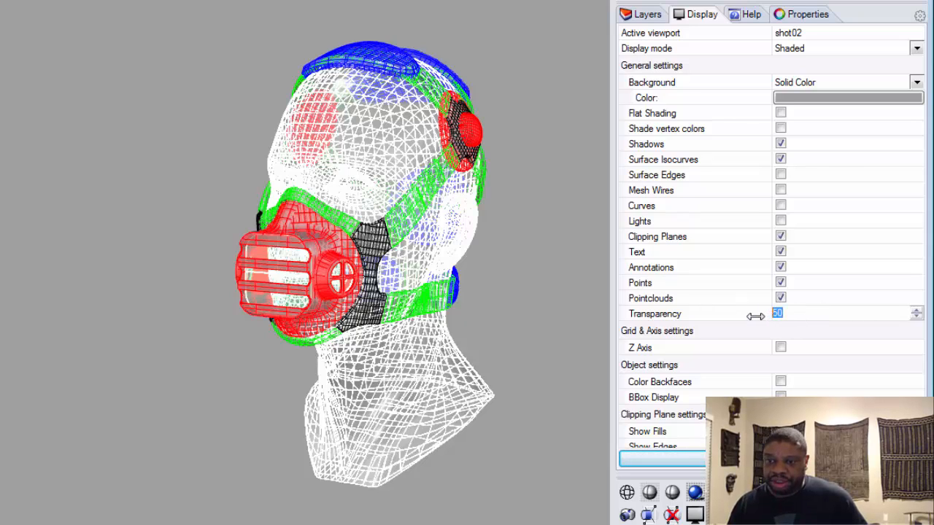
{"action": "type", "text": "75"}
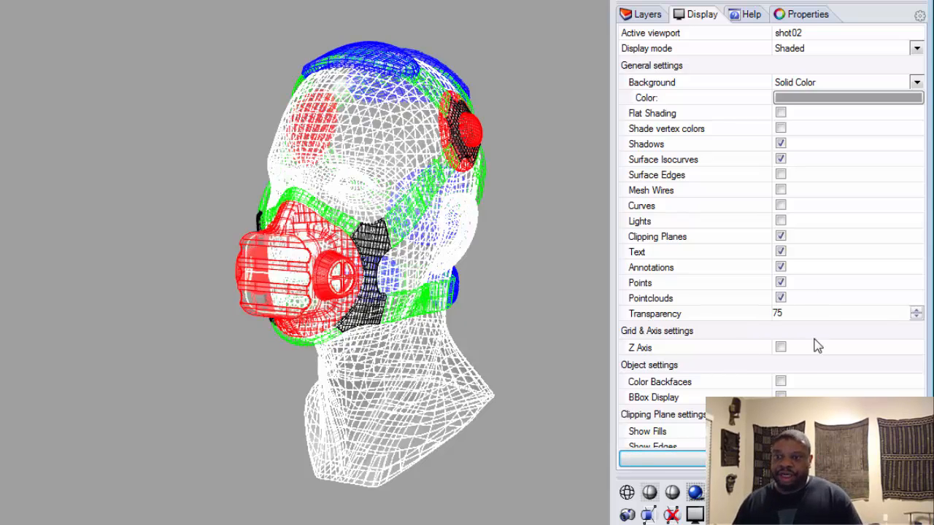
{"action": "double_click", "coordinate": [776, 313]}
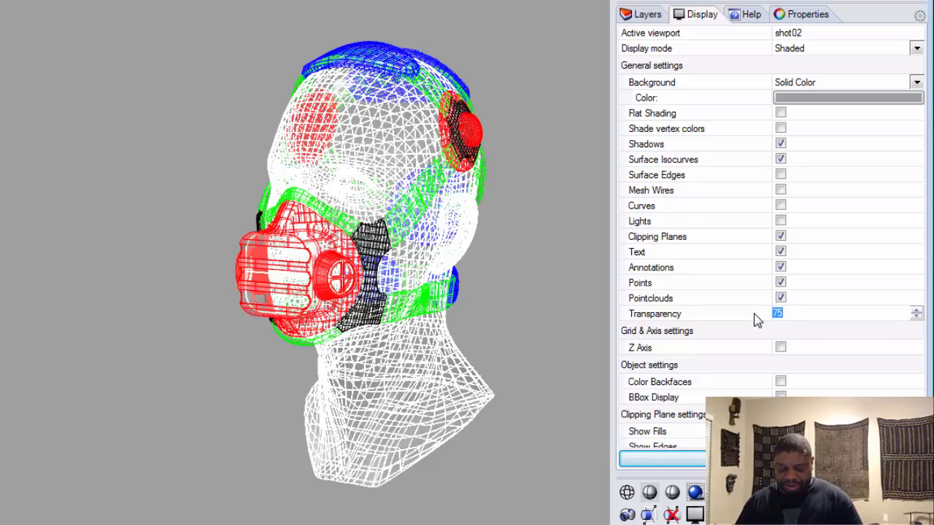
{"action": "type", "text": "100"}
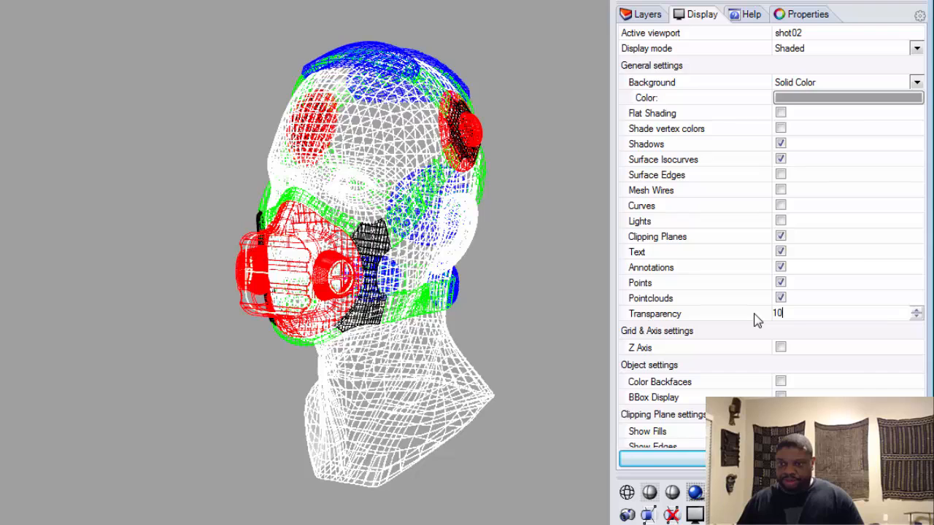
{"action": "key", "text": "BackSpace"}
{"action": "key", "text": "BackSpace"}
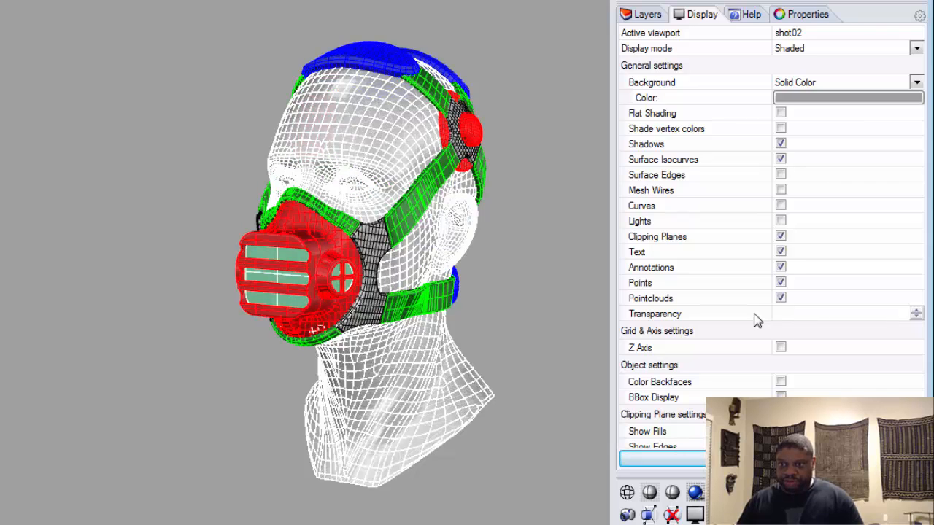
{"action": "key", "text": "Return"}
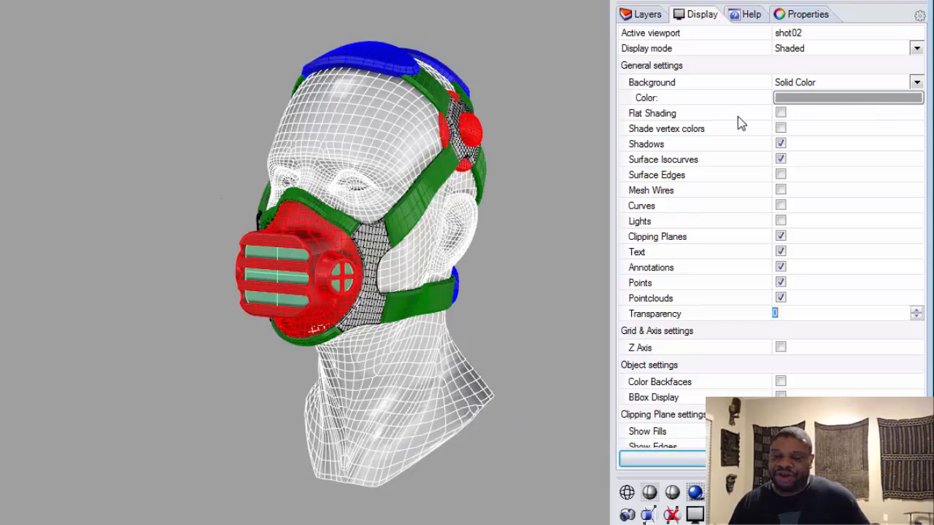
Step: Change the shaded mode's solid background color to Magenta
{"action": "left_click", "coordinate": [877, 100]}
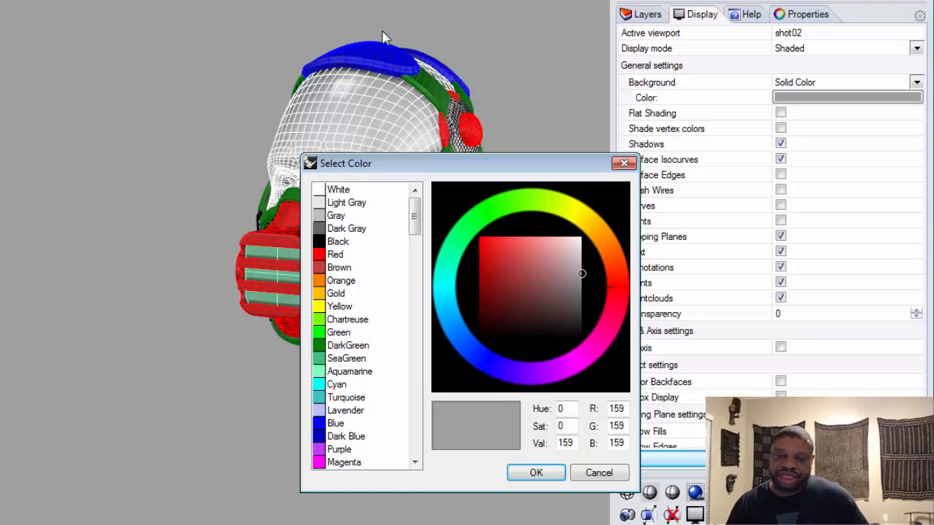
{"action": "left_click", "coordinate": [343, 463]}
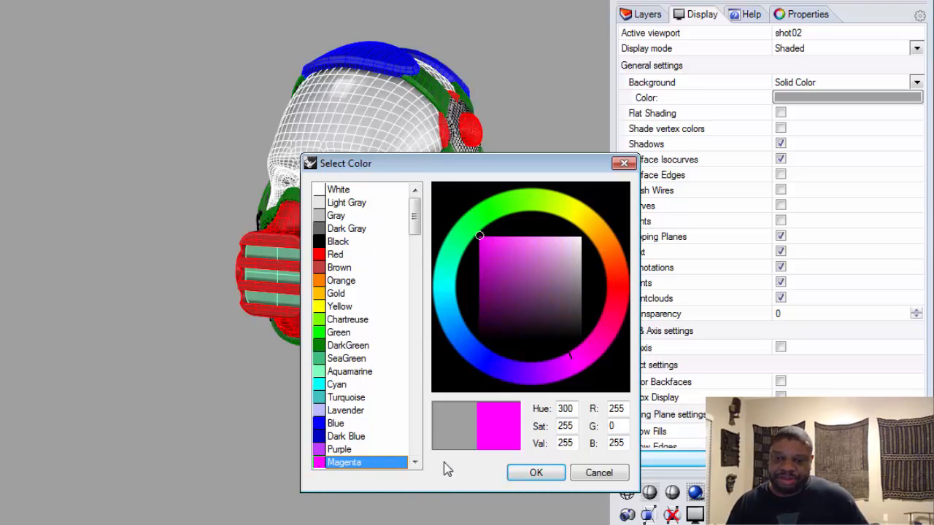
{"action": "left_click", "coordinate": [537, 473]}
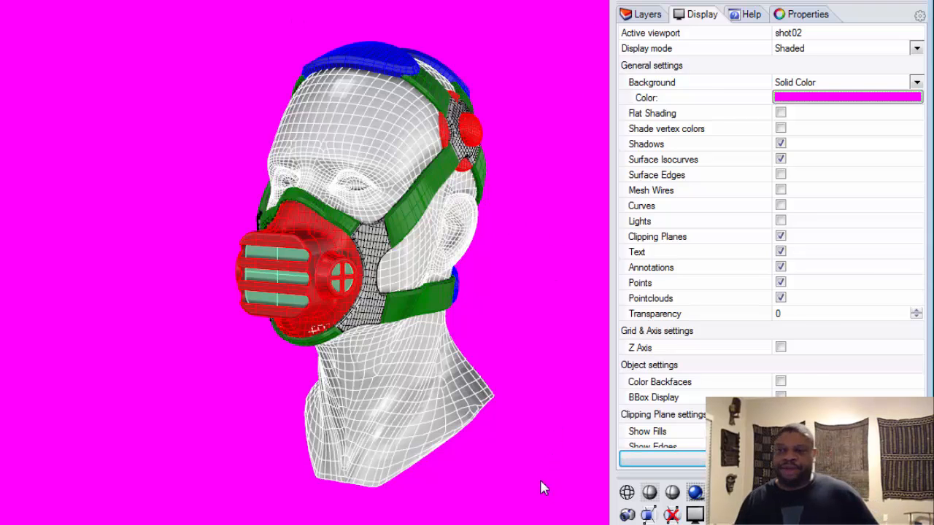
Step: Set the shaded mode's solid background color to a neutral gray with RGB 128, 128, 128
{"action": "left_click", "coordinate": [909, 97]}
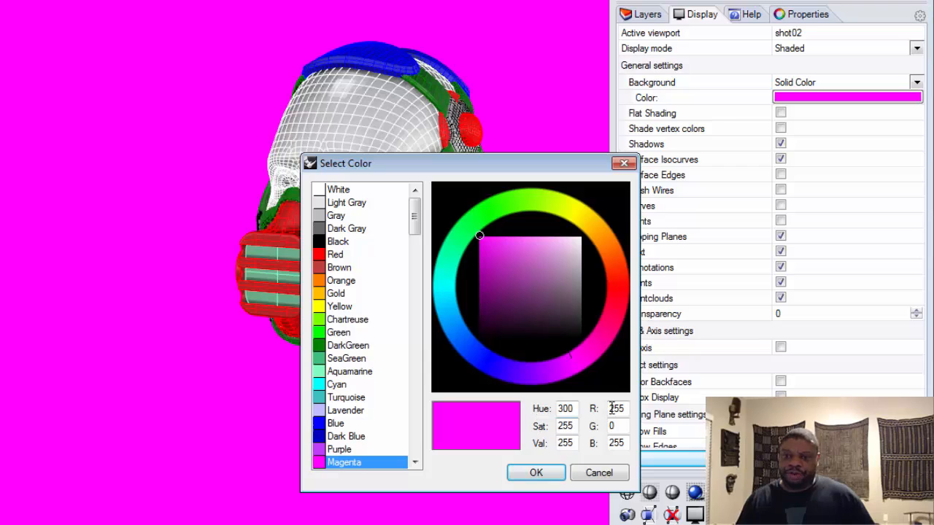
{"action": "double_click", "coordinate": [613, 409]}
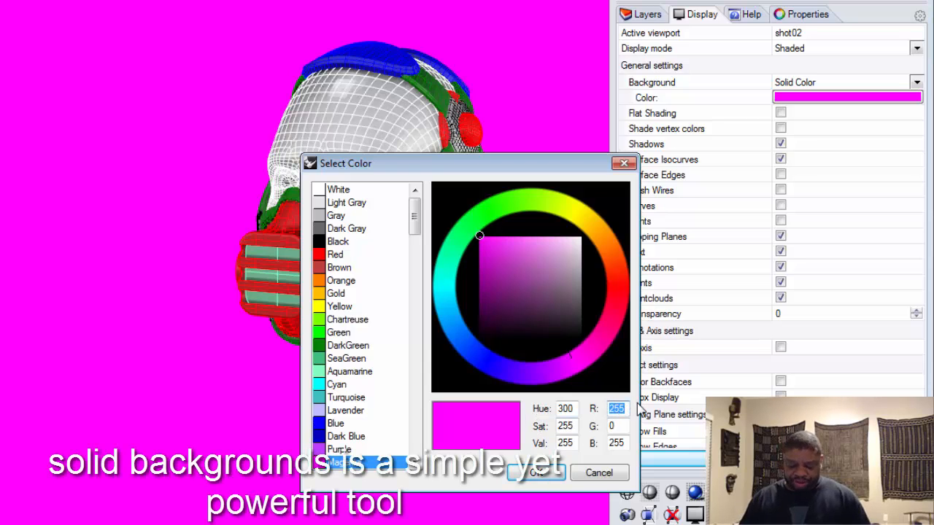
{"action": "type", "text": "128"}
{"action": "key", "text": "Tab"}
{"action": "type", "text": "128"}
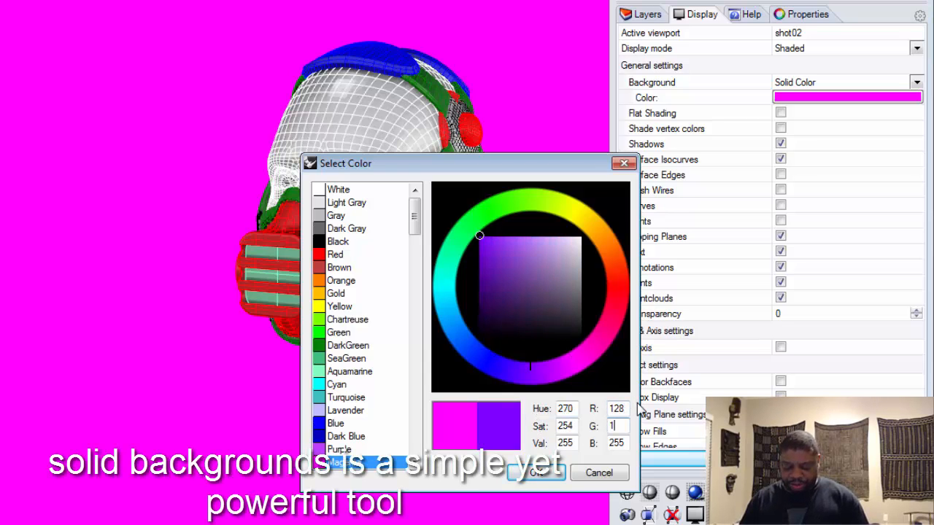
{"action": "key", "text": "Tab"}
{"action": "type", "text": "128"}
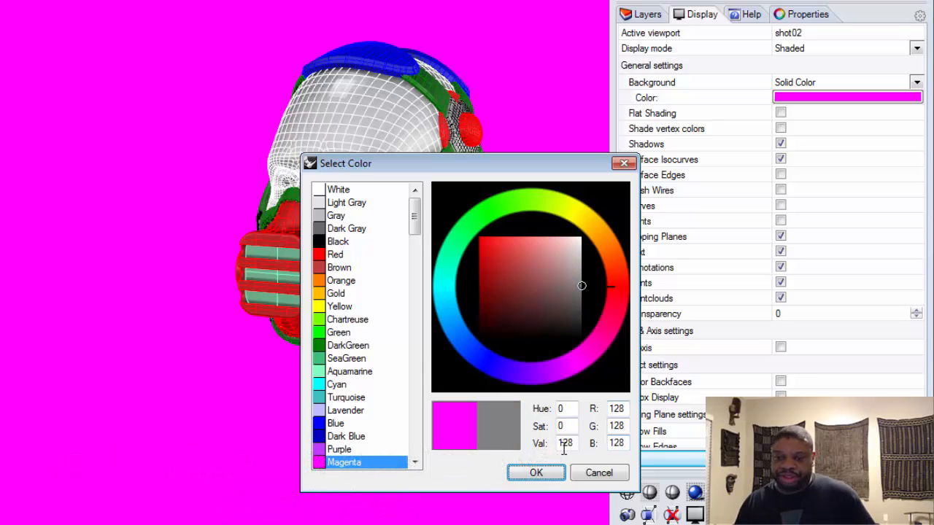
{"action": "left_click", "coordinate": [535, 474]}
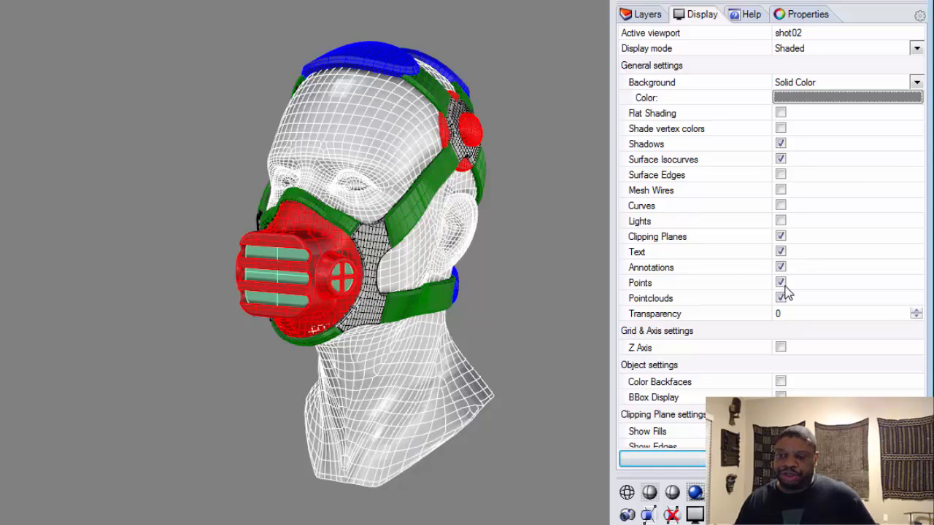
Step: Compare the Wireframe and Shaded display modes again and switch the viewport to Rendered
{"action": "left_click", "coordinate": [917, 50]}
{"action": "scroll", "coordinate": [918, 55], "scroll_direction": "up", "scroll_amount": 1}
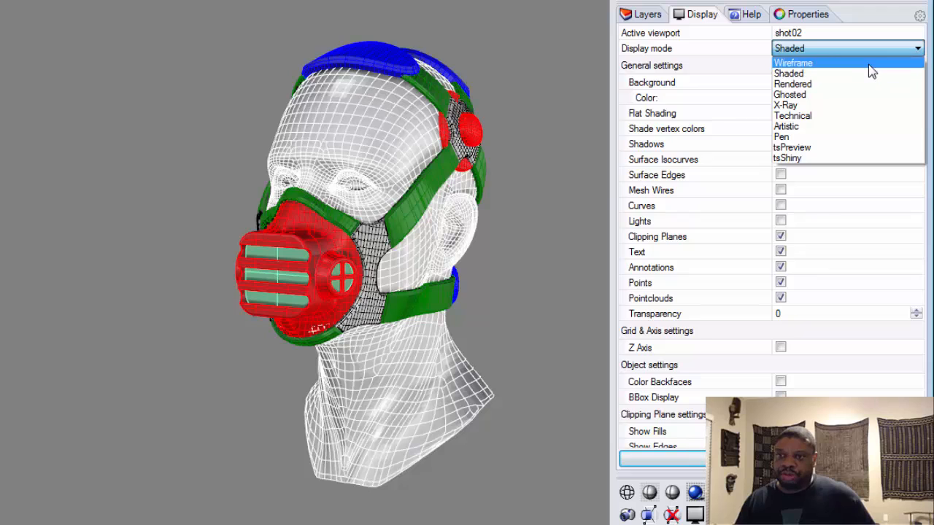
{"action": "left_click", "coordinate": [870, 64]}
{"action": "left_click", "coordinate": [917, 50]}
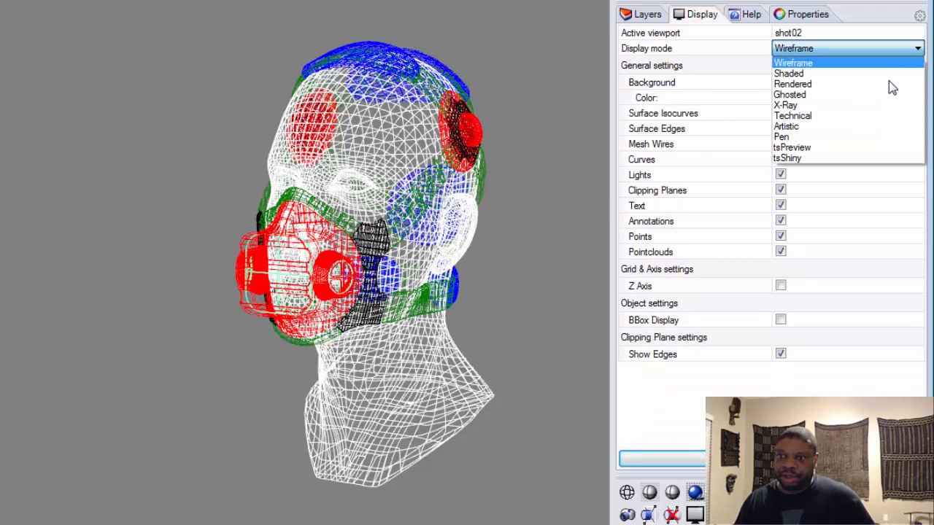
{"action": "left_click", "coordinate": [881, 75]}
{"action": "left_click", "coordinate": [917, 48]}
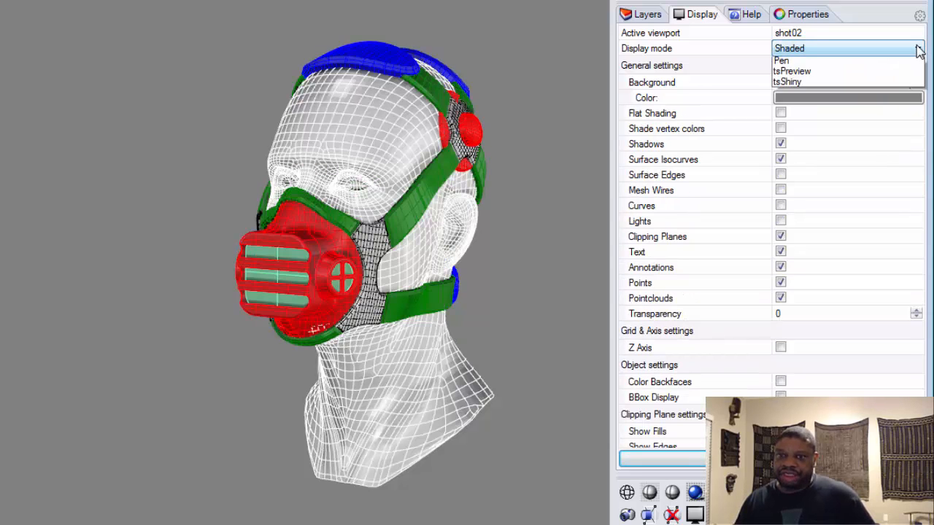
{"action": "left_click", "coordinate": [852, 85]}
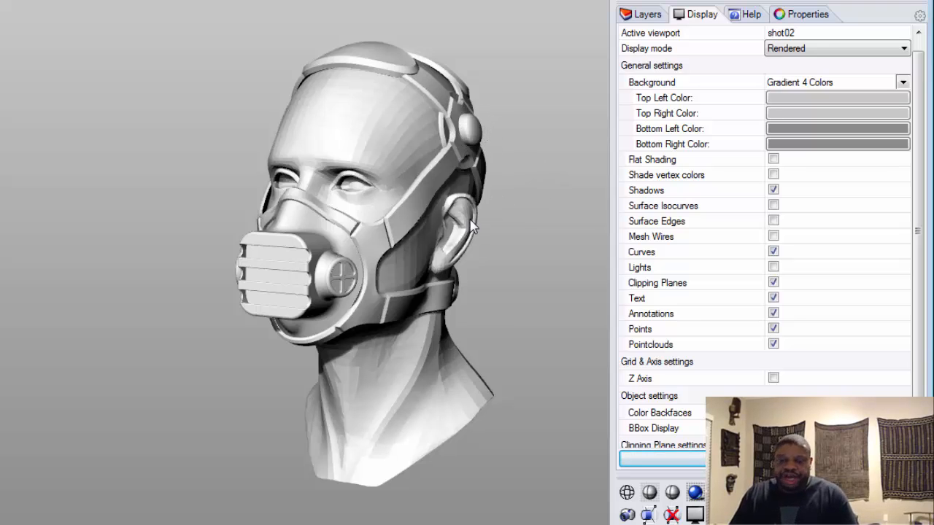
Step: Switch the viewport to the Ghosted display mode and reduce its transparency to 10
{"action": "left_click", "coordinate": [904, 49]}
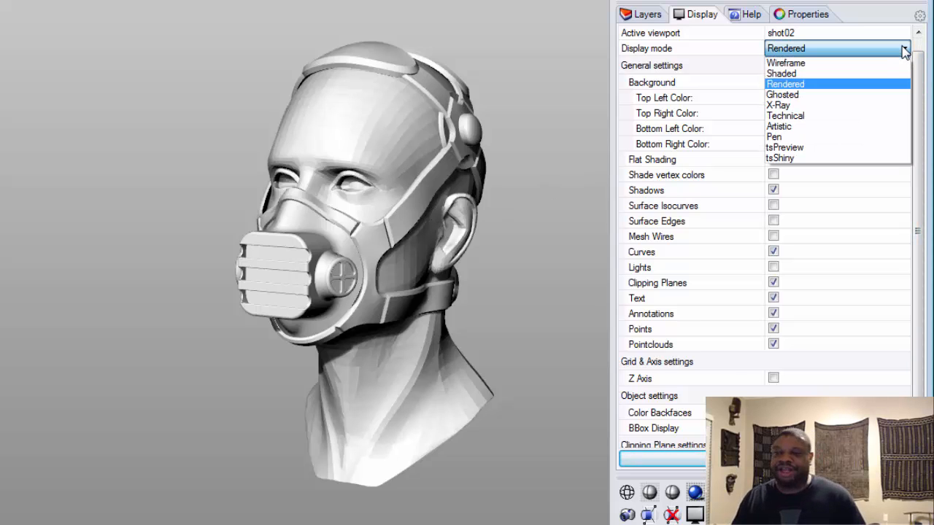
{"action": "left_click", "coordinate": [838, 96]}
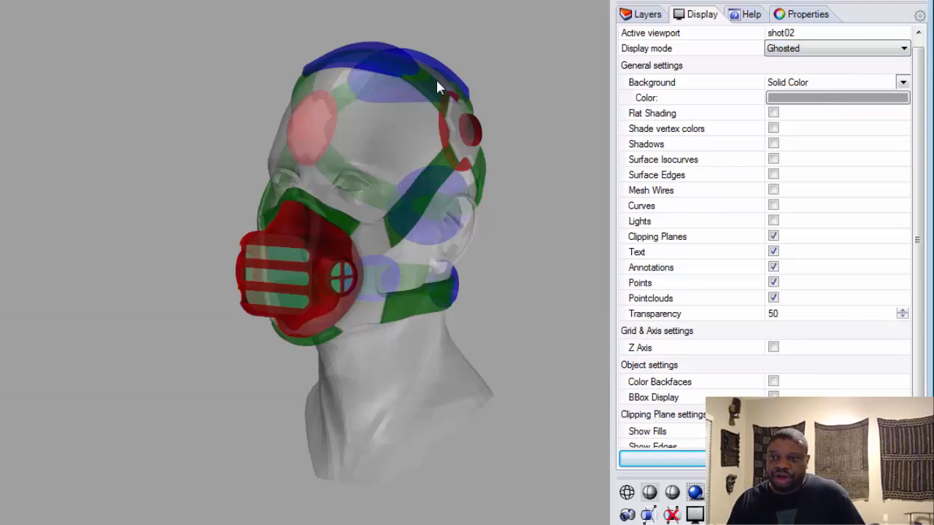
{"action": "left_click", "coordinate": [784, 316]}
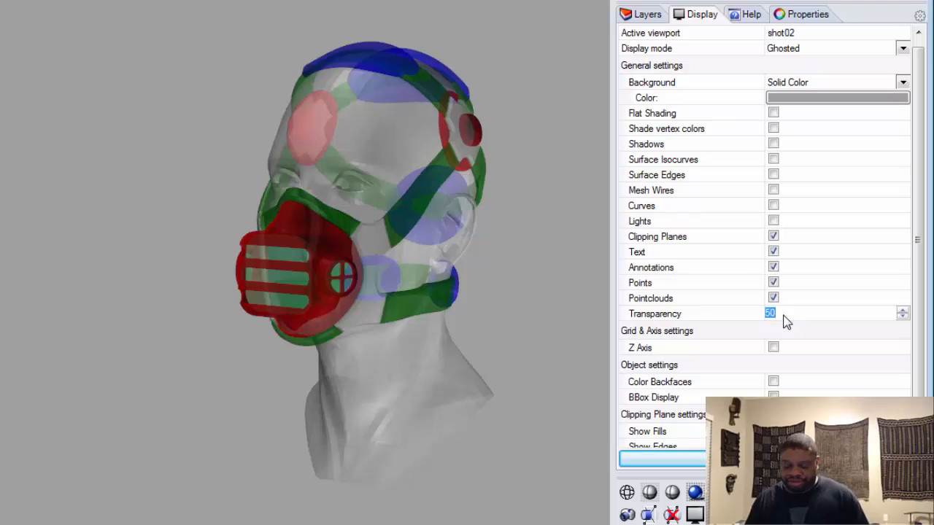
{"action": "type", "text": "10"}
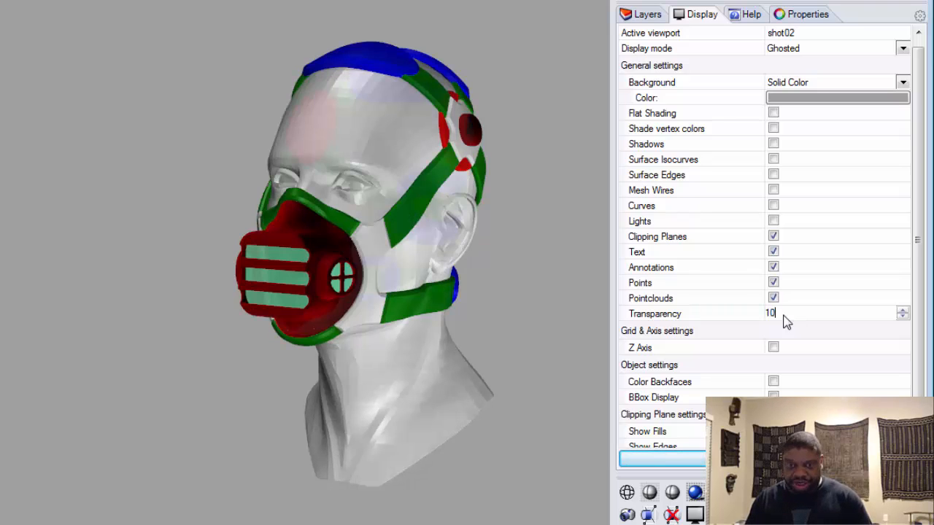
{"action": "key", "text": "BackSpace"}
{"action": "key", "text": "BackSpace"}
{"action": "type", "text": "50"}
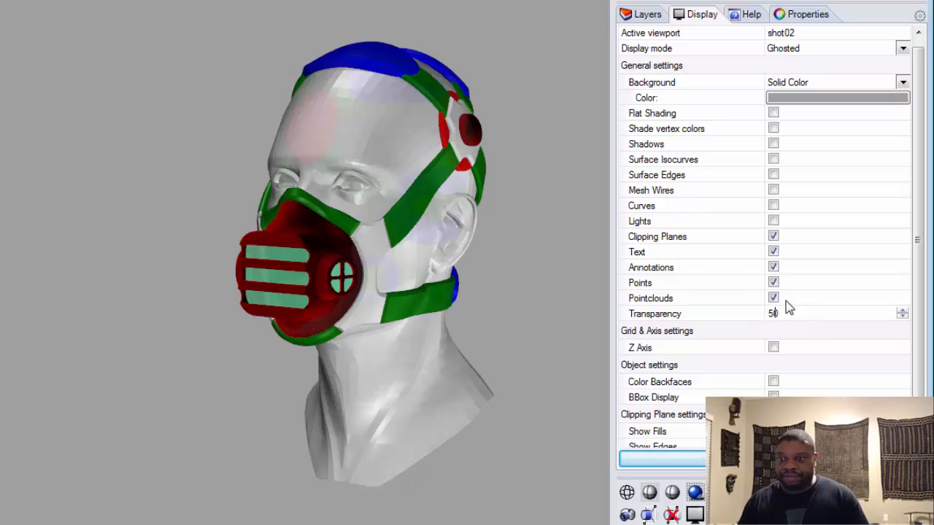
{"action": "type", "text": "10"}
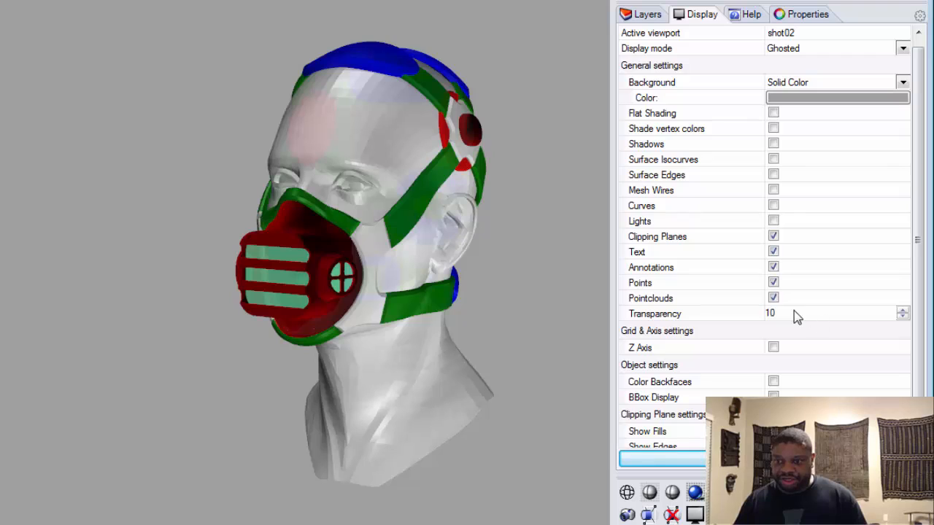
Step: Try the Ghosted mode's transparency at 0 and 75, and set it back to 50
{"action": "left_click_drag", "start_coordinate": [793, 311], "coordinate": [719, 330]}
{"action": "type", "text": "0"}
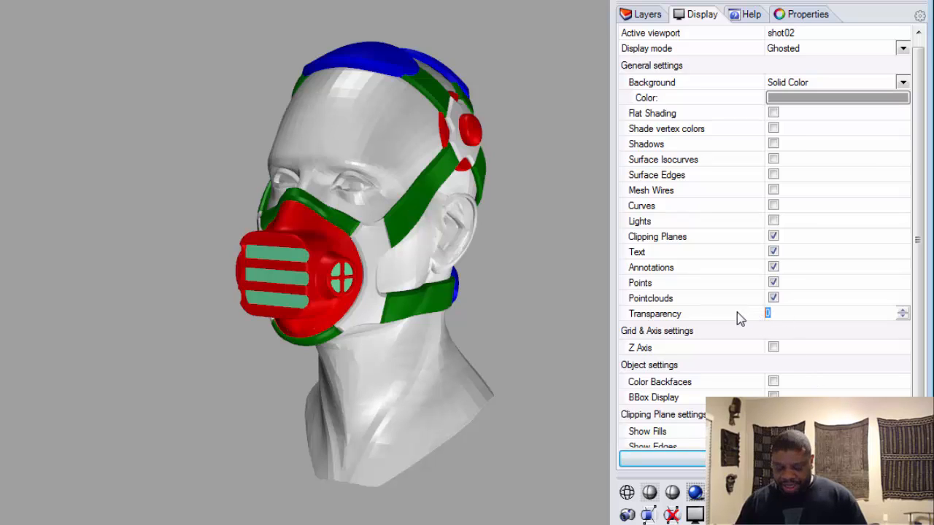
{"action": "type", "text": "75"}
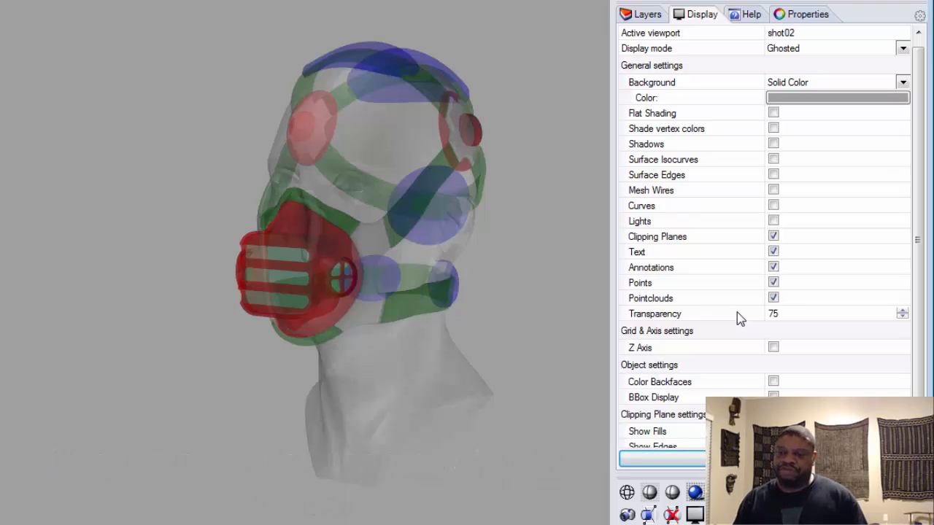
{"action": "left_click", "coordinate": [785, 315]}
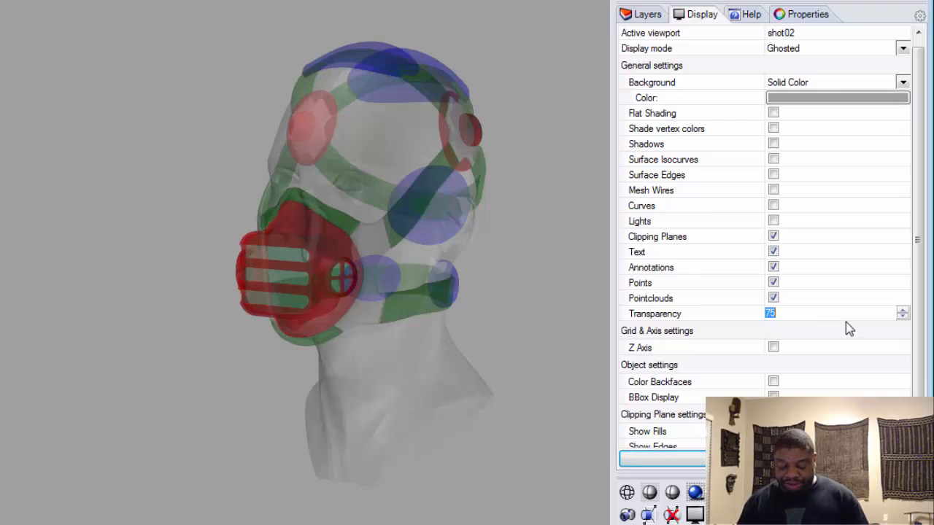
{"action": "key", "text": "Return"}
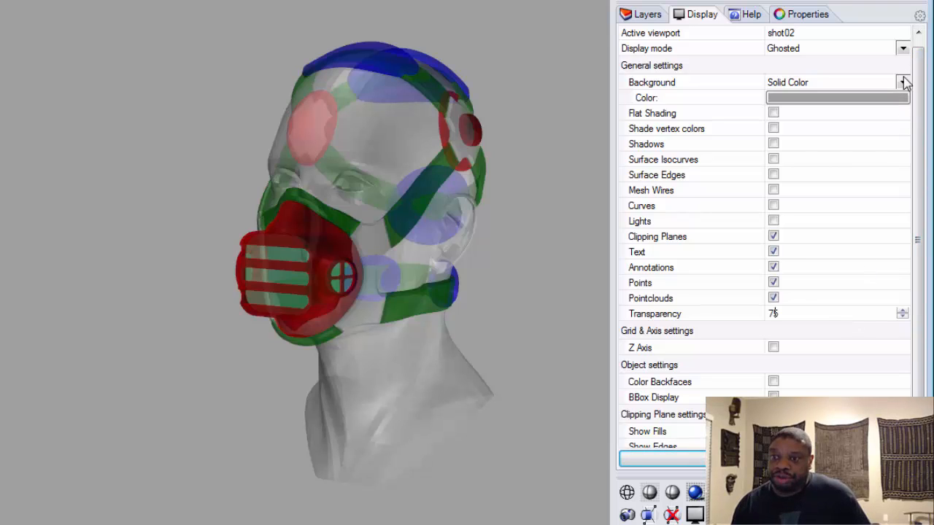
Step: Switch the viewport to the X-Ray display mode and toggle Shadows off and on to compare, leaving them on
{"action": "left_click", "coordinate": [903, 49]}
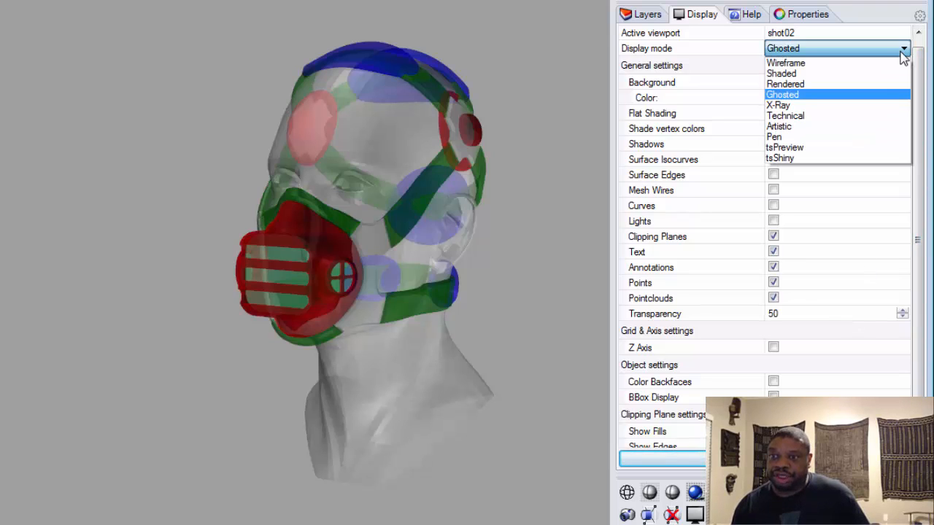
{"action": "left_click", "coordinate": [832, 114]}
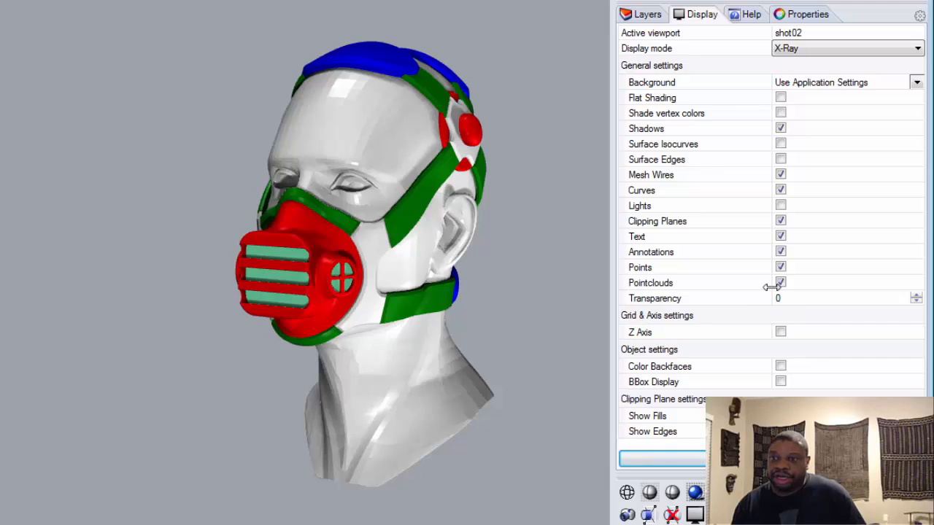
{"action": "left_click", "coordinate": [780, 129]}
{"action": "left_click", "coordinate": [780, 130]}
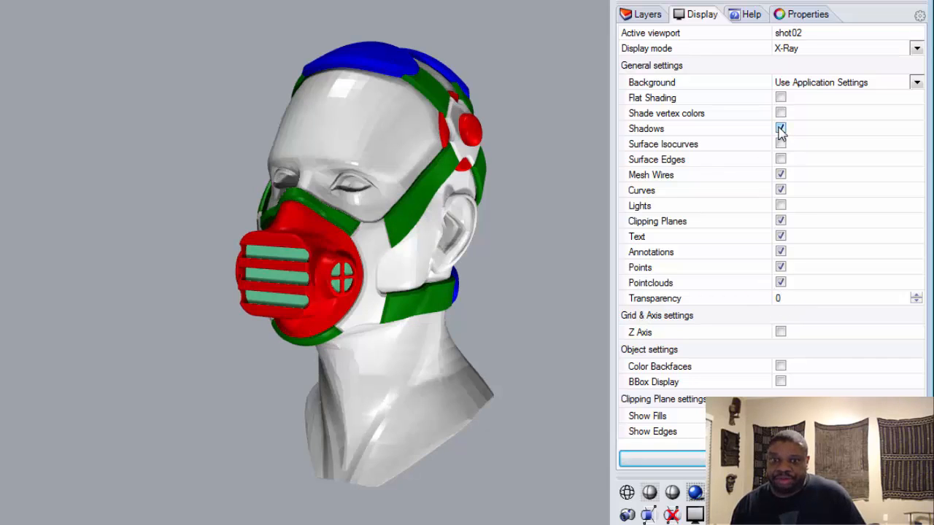
{"action": "left_click", "coordinate": [780, 130]}
{"action": "left_click", "coordinate": [780, 130]}
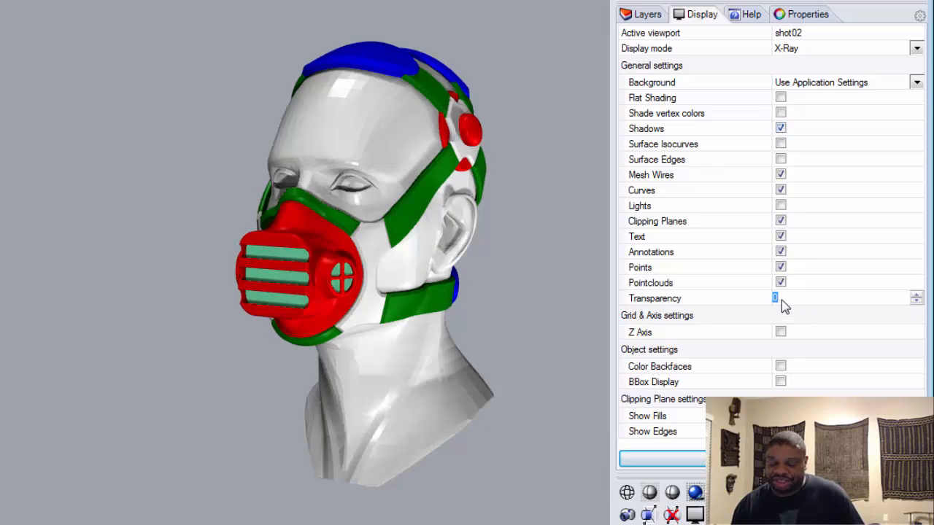
Step: Set the X-Ray transparency to 50 and compare Surface Isocurves with Surface Edges, leaving isocurves off and edges on
{"action": "type", "text": "0"}
{"action": "key", "text": "Return"}
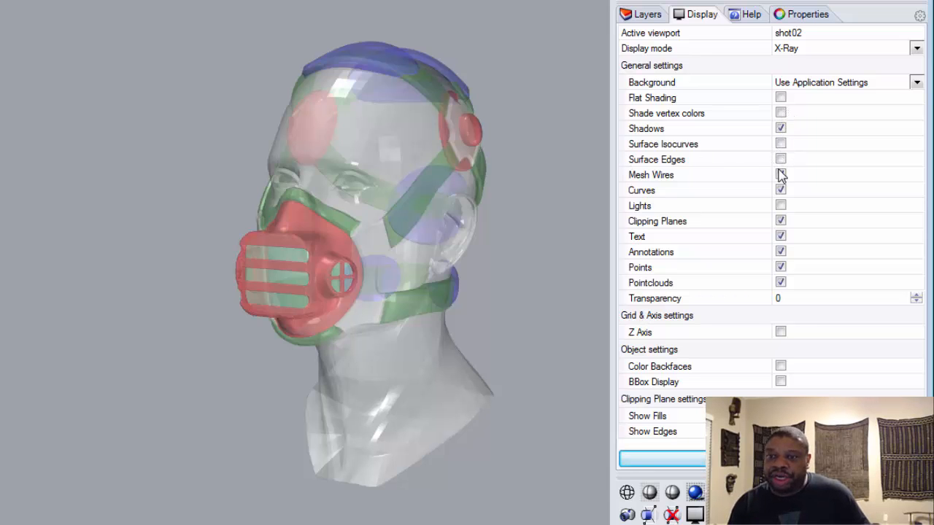
{"action": "left_click", "coordinate": [781, 144]}
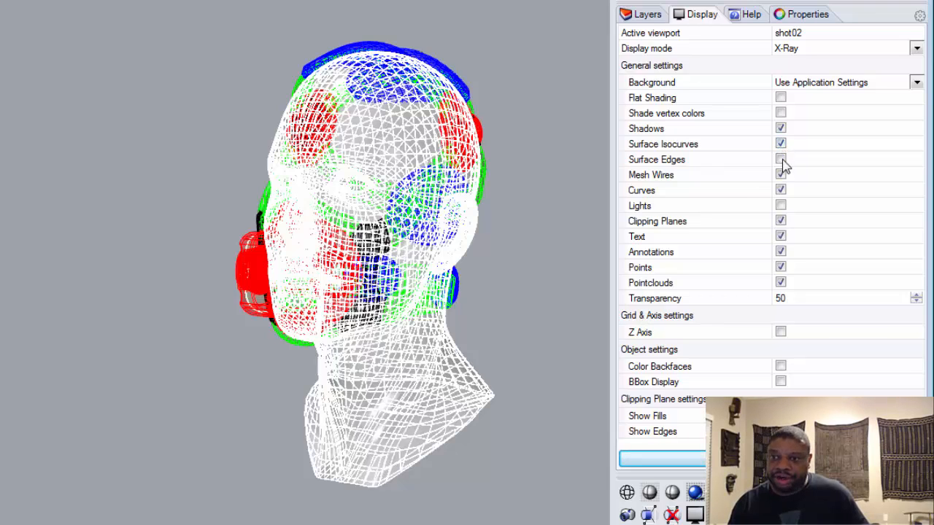
{"action": "left_click", "coordinate": [781, 159]}
{"action": "left_click", "coordinate": [781, 144]}
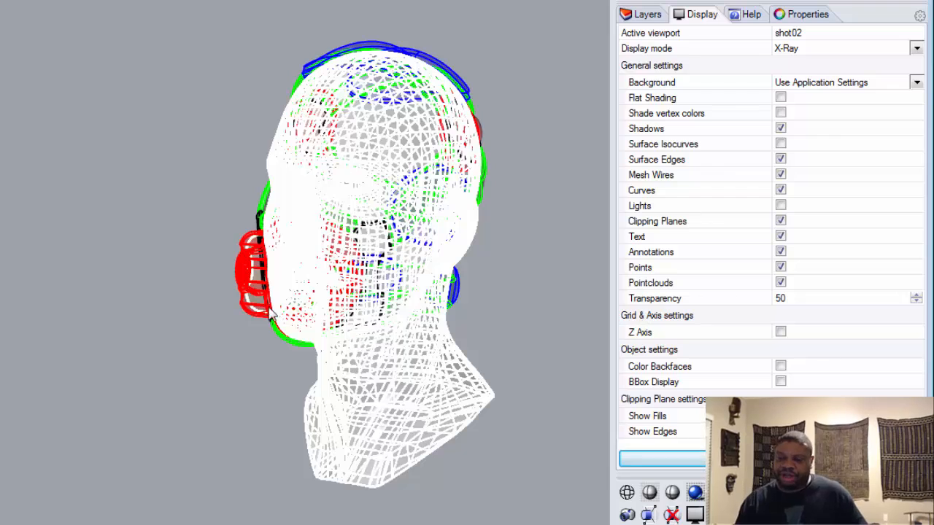
Step: Turn off Curves and Surface Edges in the X-Ray mode, and compare Shadows off and on, leaving them on
{"action": "left_click", "coordinate": [781, 189]}
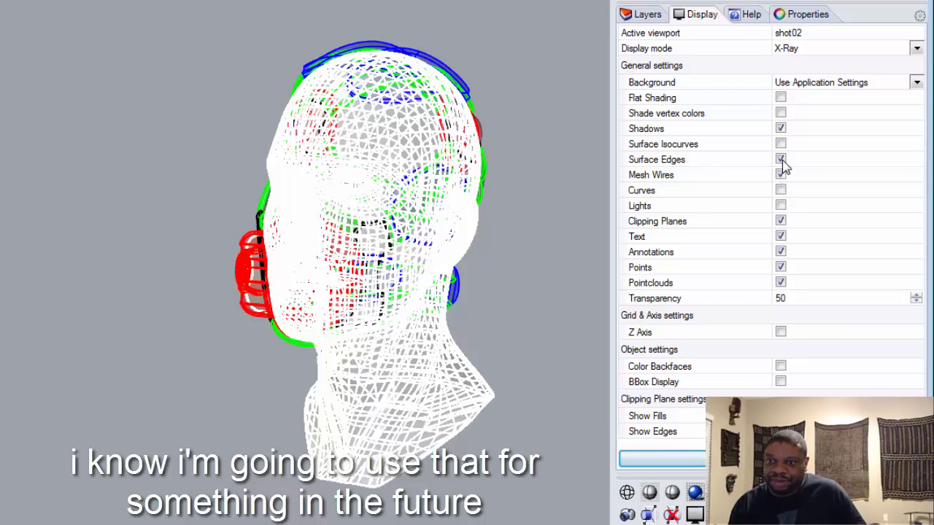
{"action": "left_click", "coordinate": [781, 160]}
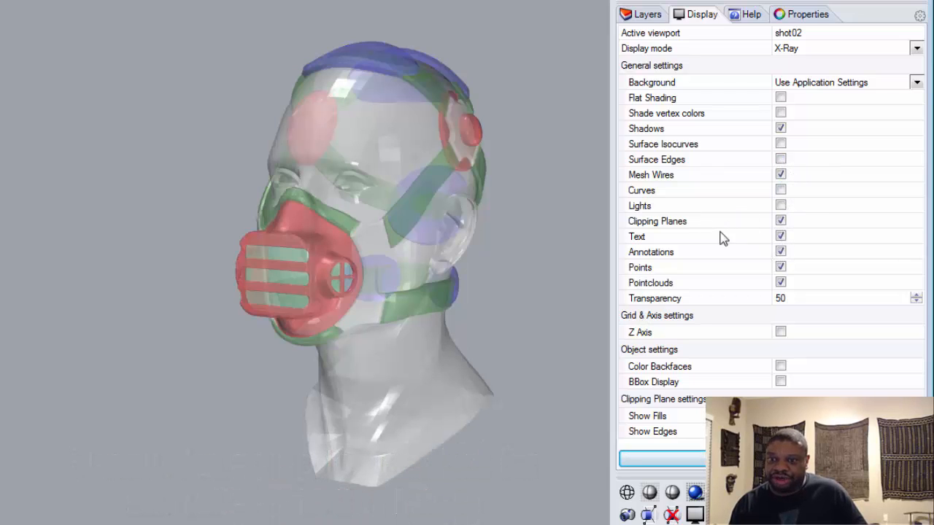
{"action": "left_click", "coordinate": [781, 129]}
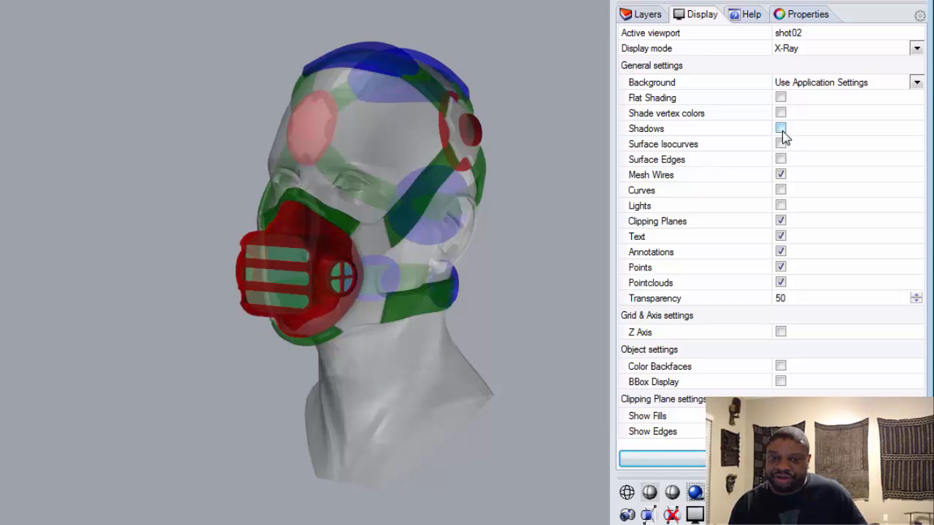
{"action": "left_click", "coordinate": [781, 129]}
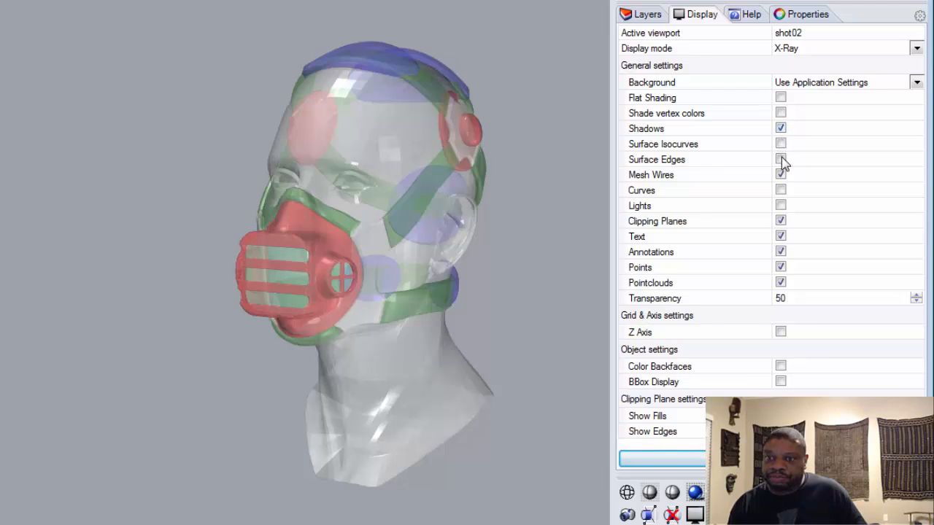
{"action": "left_click", "coordinate": [781, 206]}
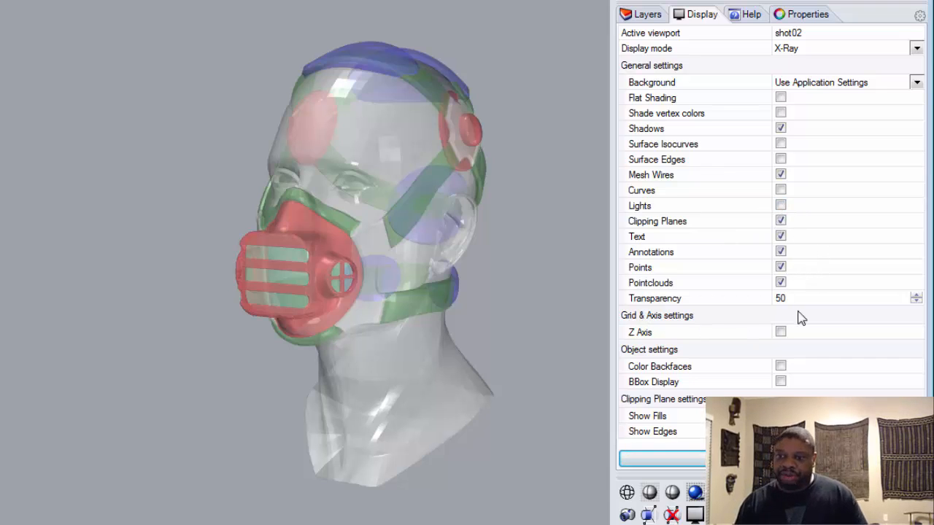
Step: Switch the viewport to the Technical display mode and compare Hidden Lines on and off, leaving them off
{"action": "left_click", "coordinate": [917, 49]}
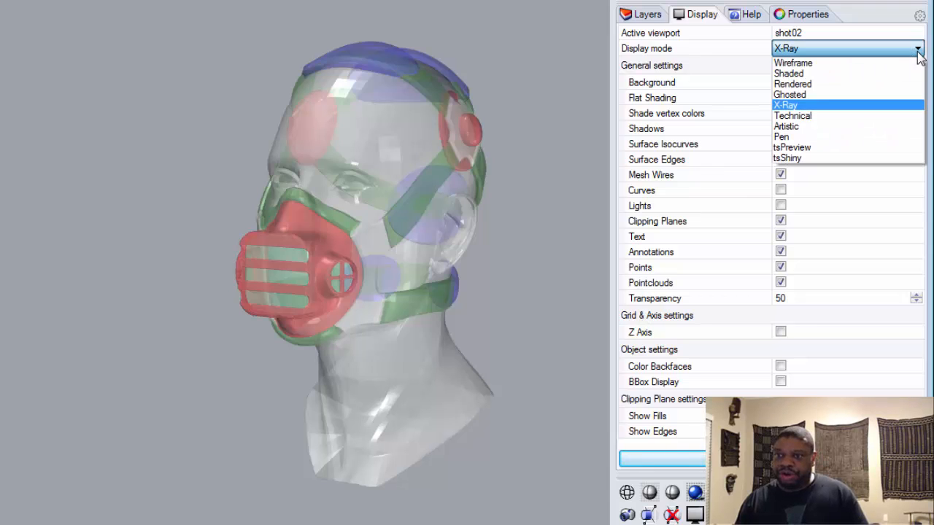
{"action": "left_click", "coordinate": [875, 116]}
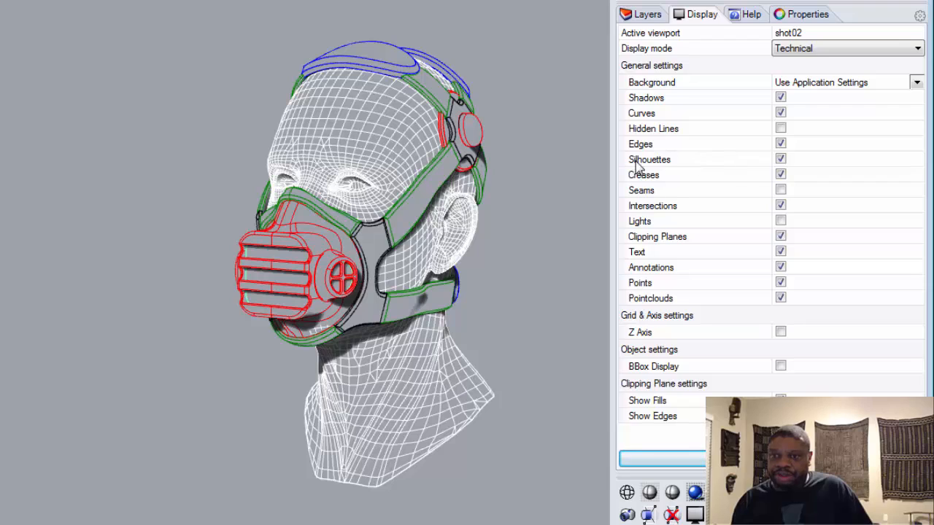
{"action": "left_click", "coordinate": [781, 129]}
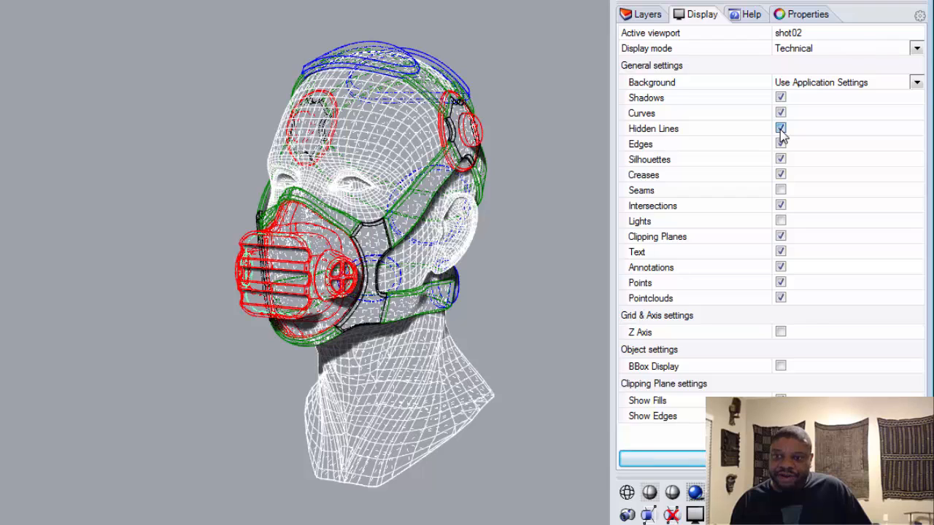
{"action": "left_click", "coordinate": [780, 130]}
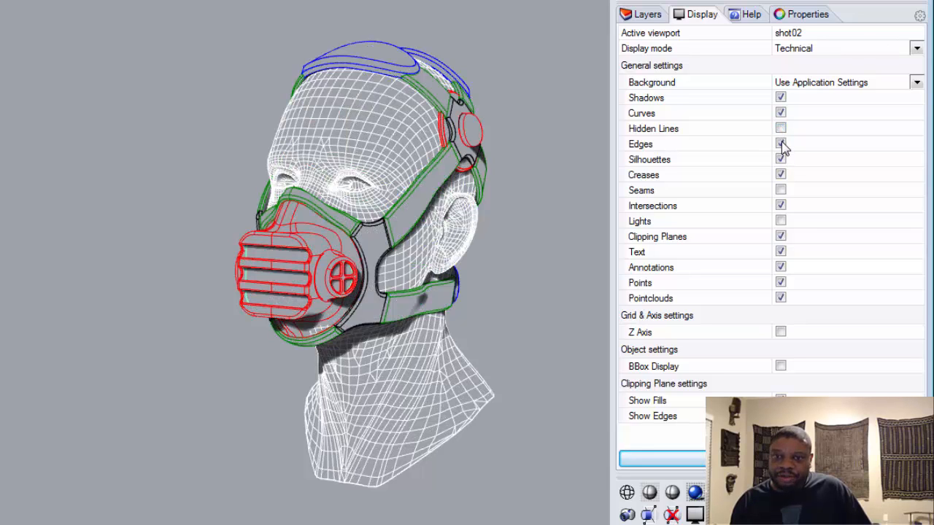
Step: Compare the Technical mode with Edges and Silhouettes off separately and together, and leave both on
{"action": "left_click", "coordinate": [781, 145]}
{"action": "left_click", "coordinate": [780, 144]}
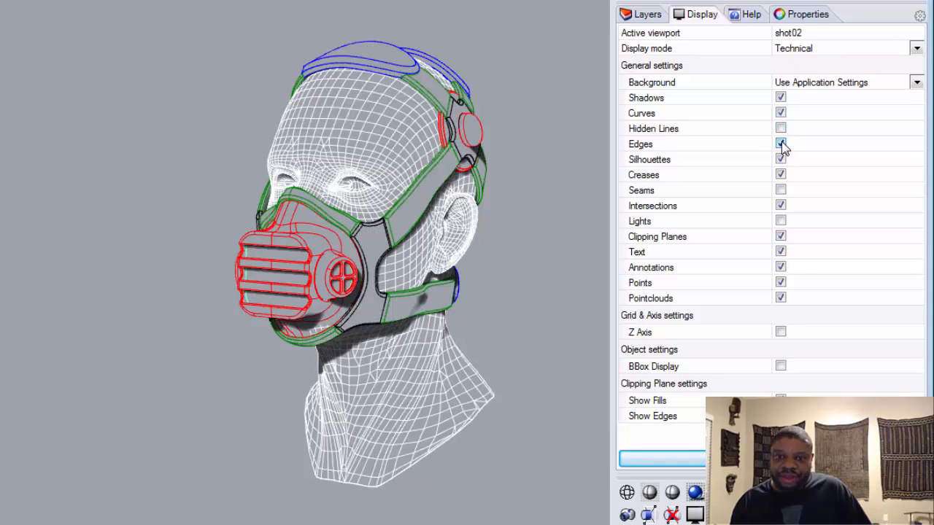
{"action": "left_click", "coordinate": [781, 145]}
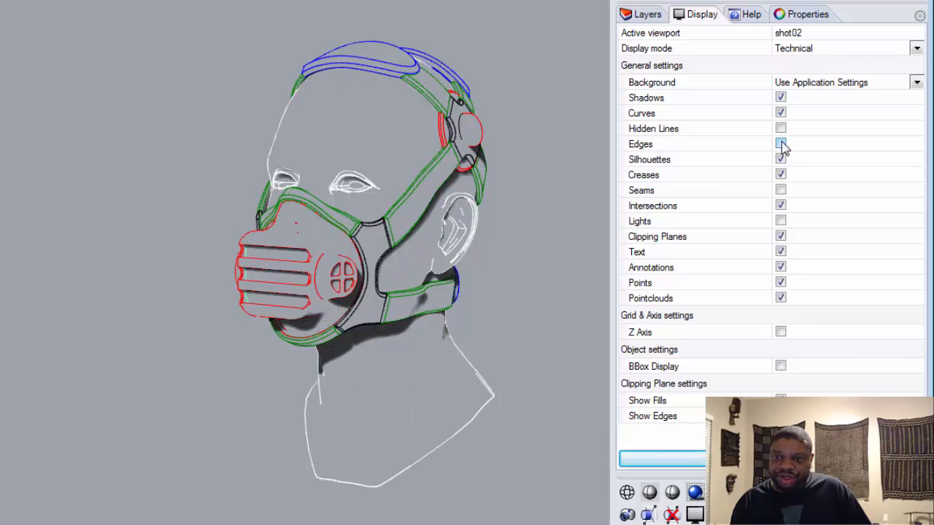
{"action": "left_click", "coordinate": [782, 145]}
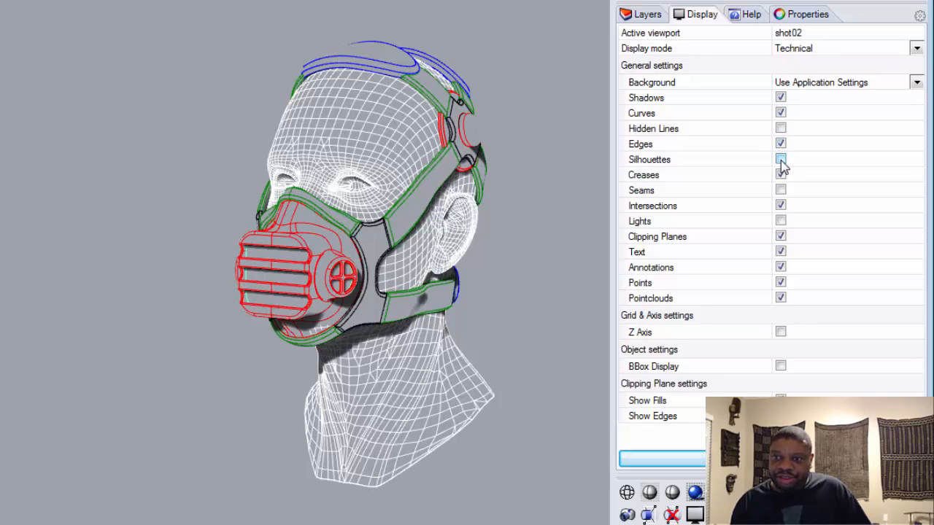
{"action": "left_click", "coordinate": [781, 144]}
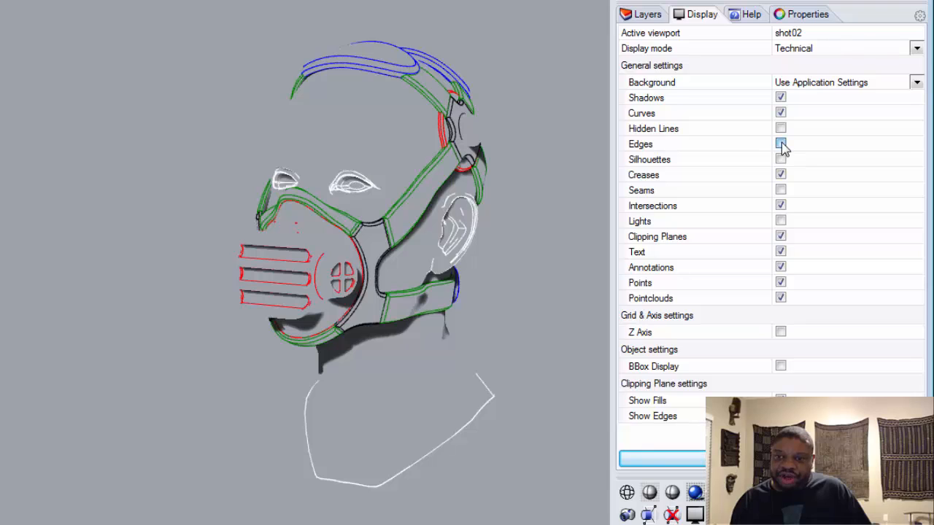
{"action": "left_click", "coordinate": [782, 145]}
{"action": "left_click", "coordinate": [780, 160]}
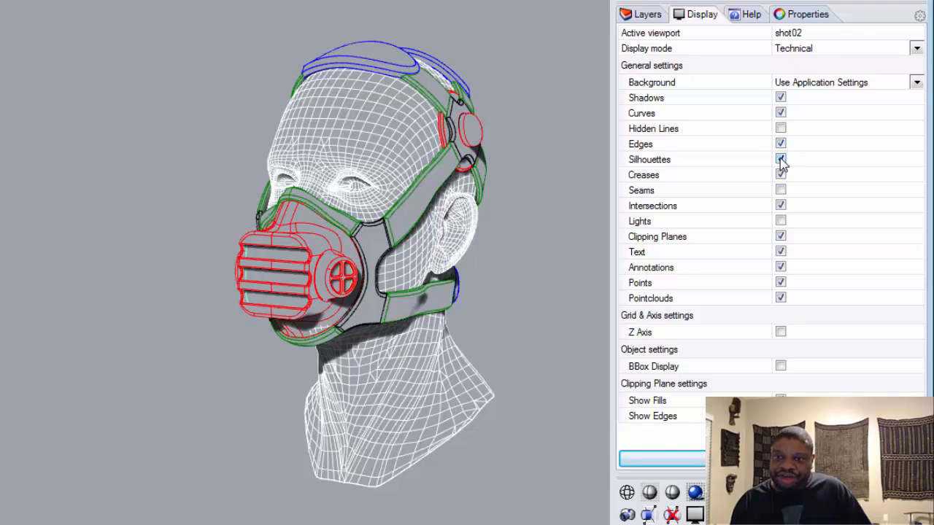
{"action": "left_click", "coordinate": [781, 207]}
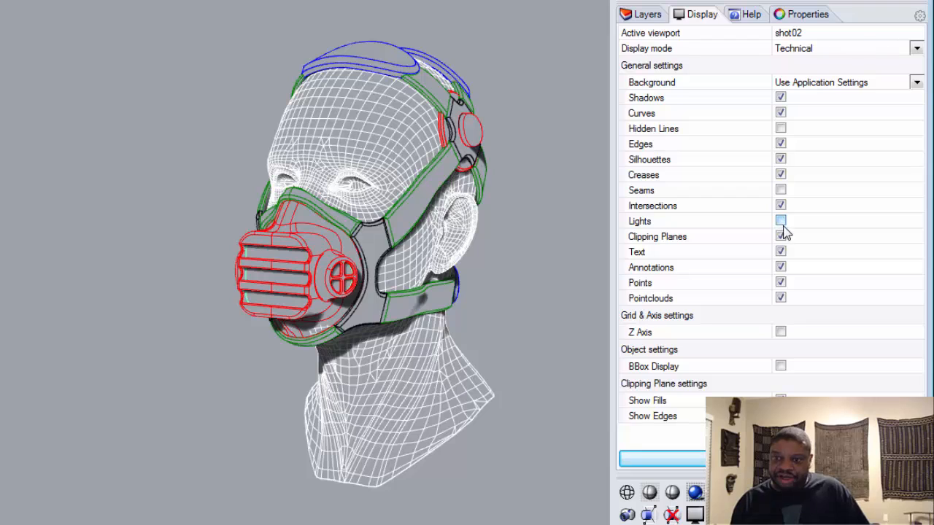
{"action": "left_click", "coordinate": [780, 251]}
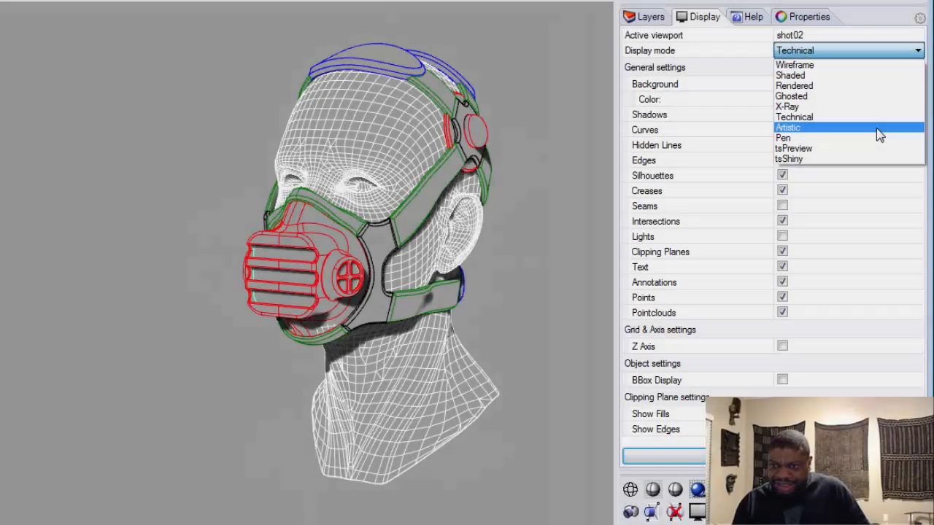
Step: Switch the viewport to the Artistic display mode and compare Shadows off and on, leaving them on
{"action": "left_click", "coordinate": [879, 129]}
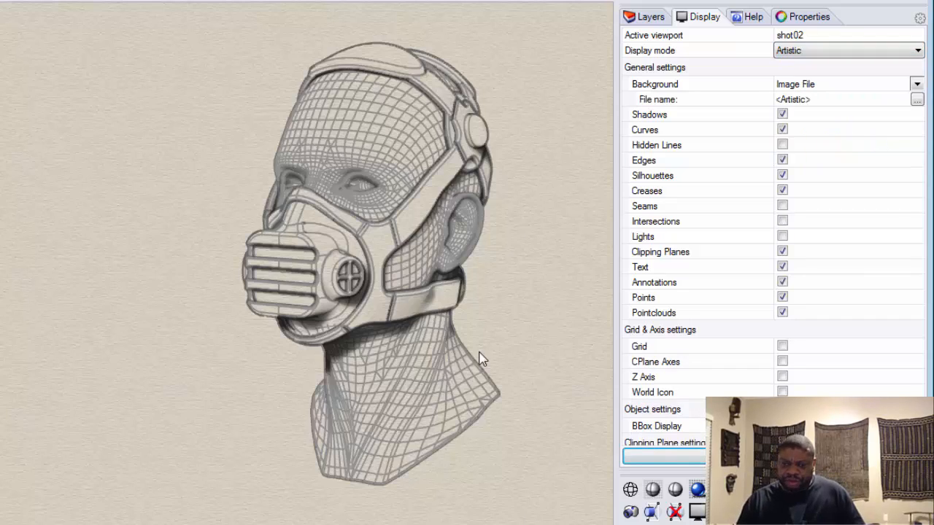
{"action": "left_click", "coordinate": [783, 115]}
{"action": "left_click", "coordinate": [782, 114]}
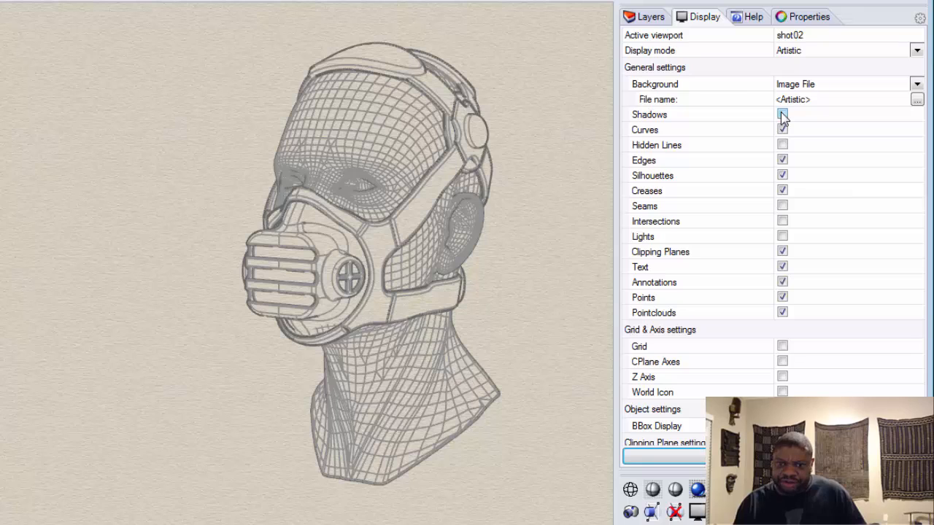
{"action": "left_click", "coordinate": [782, 115]}
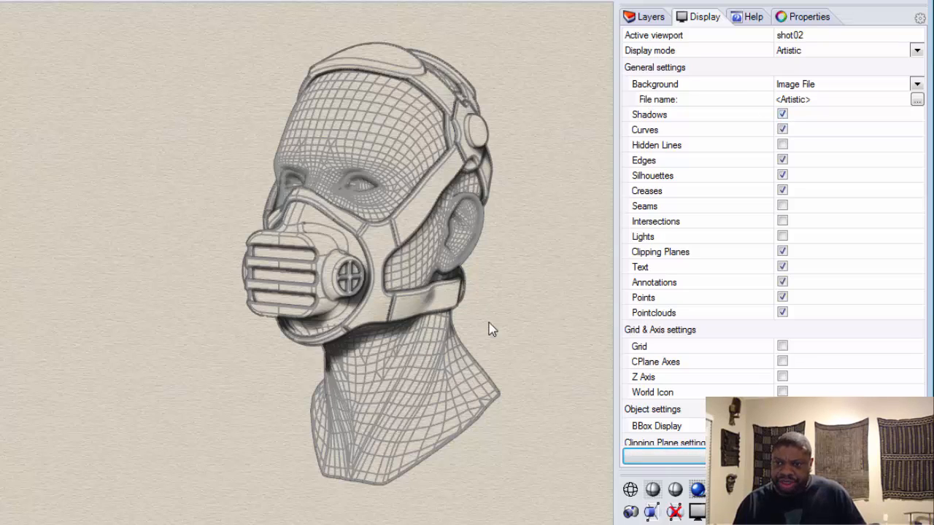
Step: Try Hidden Lines in the Artistic mode and turn them back off, keeping Edges on
{"action": "left_click", "coordinate": [782, 146]}
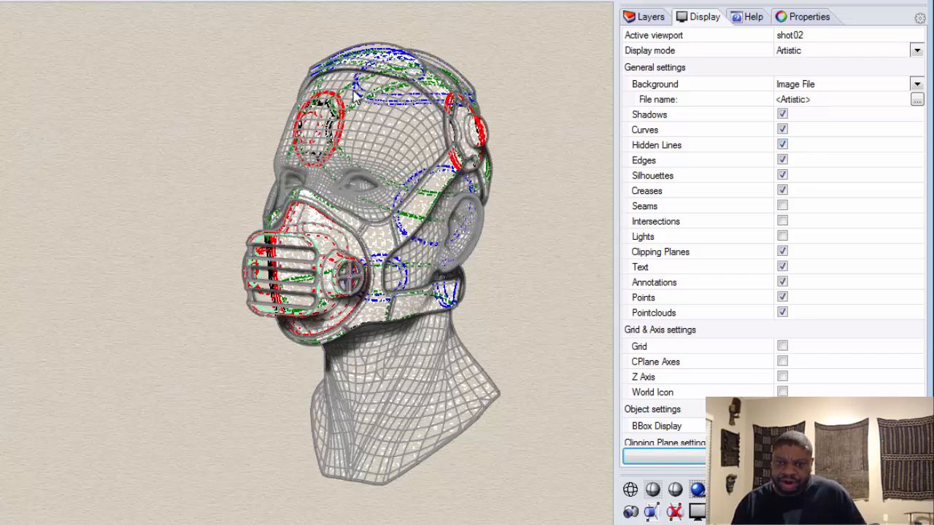
{"action": "left_click", "coordinate": [782, 145]}
{"action": "left_click", "coordinate": [782, 160]}
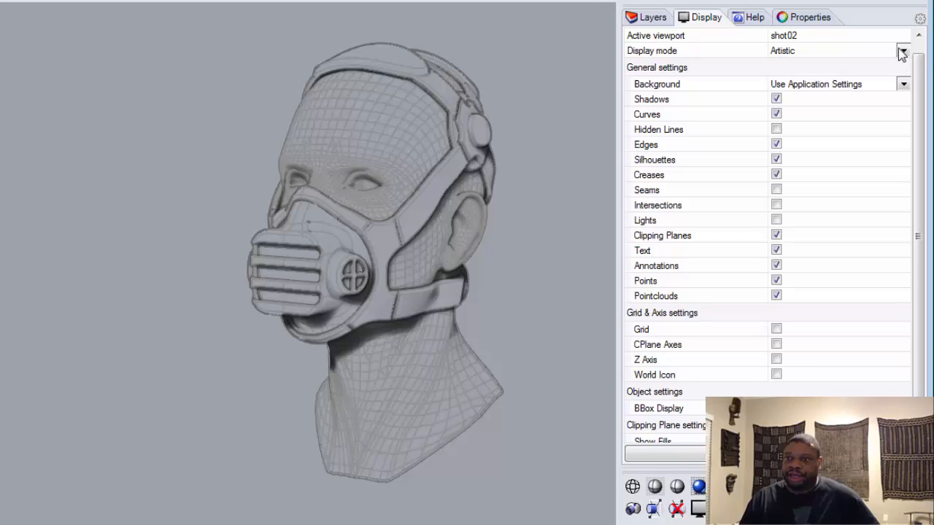
Step: Switch the viewport to the Pen display mode and compare Hidden Lines on and off, leaving them off
{"action": "left_click", "coordinate": [904, 52]}
{"action": "left_click", "coordinate": [837, 139]}
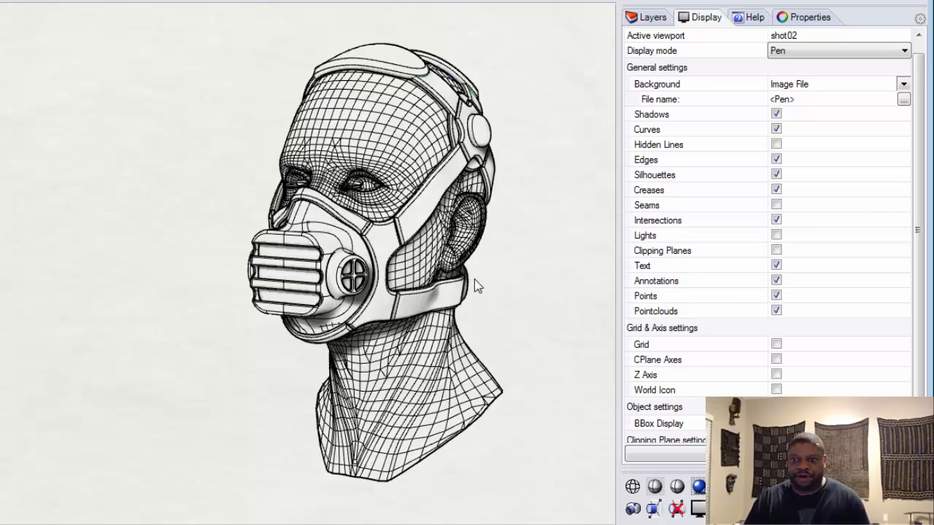
{"action": "left_click", "coordinate": [778, 147]}
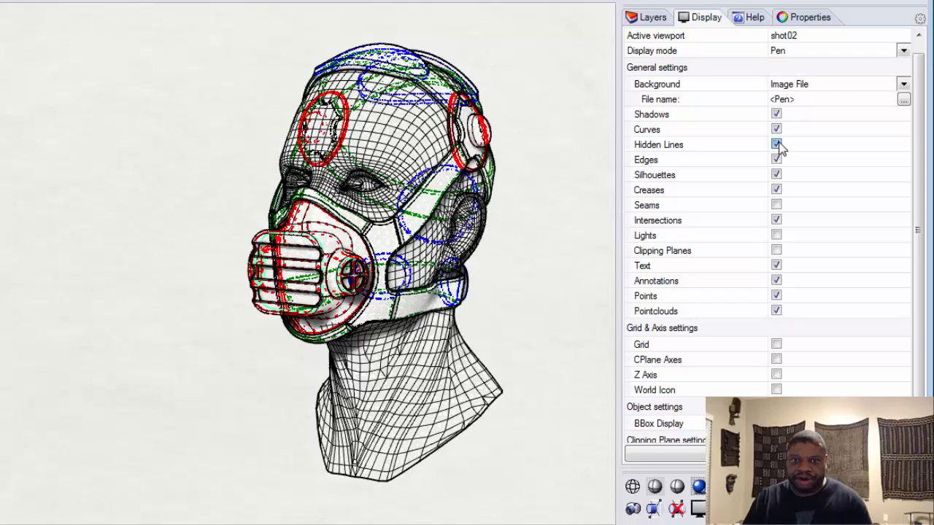
{"action": "left_click", "coordinate": [778, 146]}
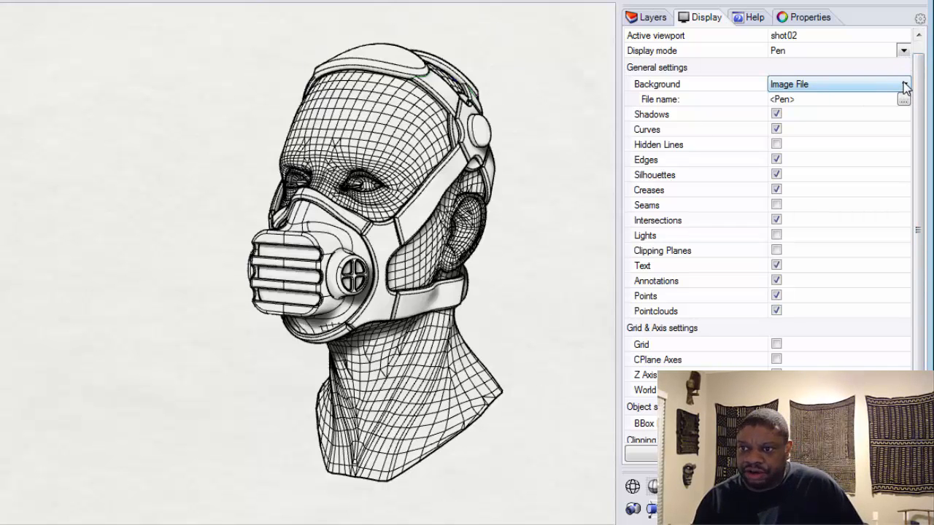
Step: Switch the viewport to the tsPreview display mode, keeping Shadows and Surface Edges on
{"action": "left_click", "coordinate": [903, 51]}
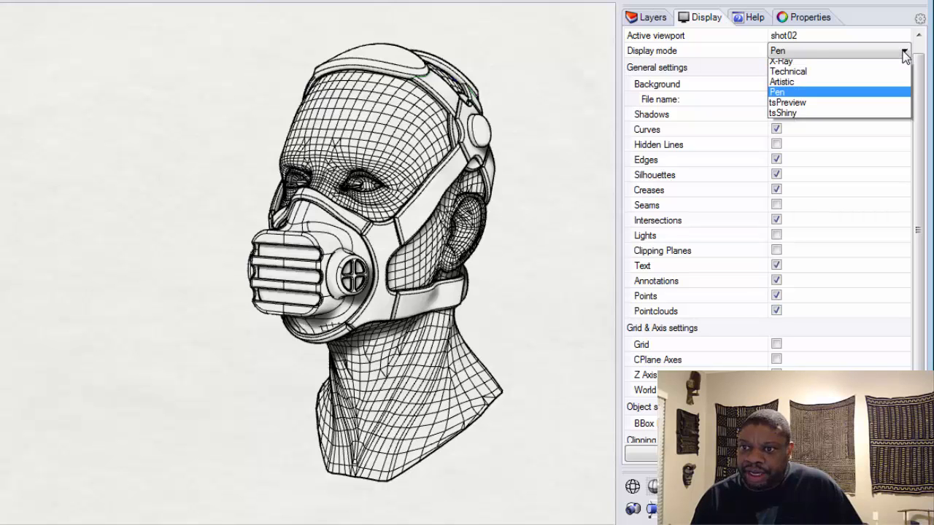
{"action": "left_click", "coordinate": [869, 148]}
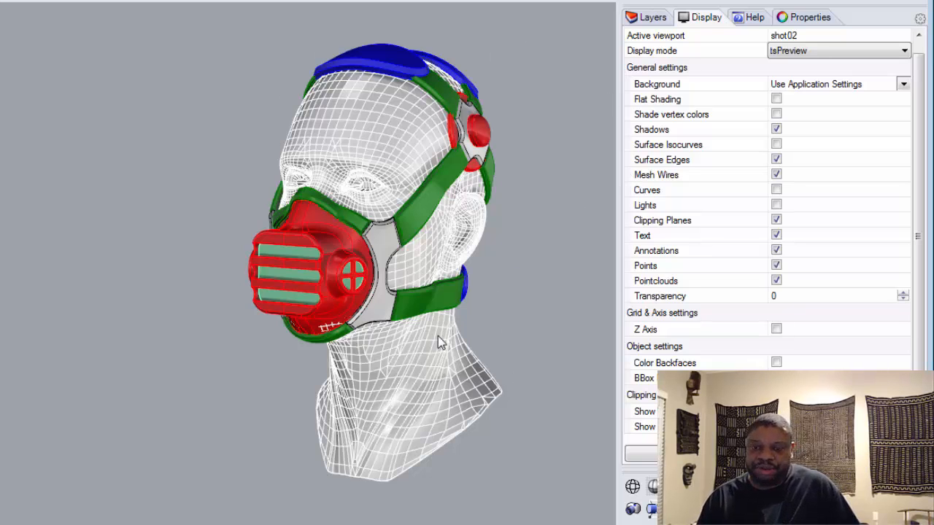
{"action": "left_click", "coordinate": [775, 129]}
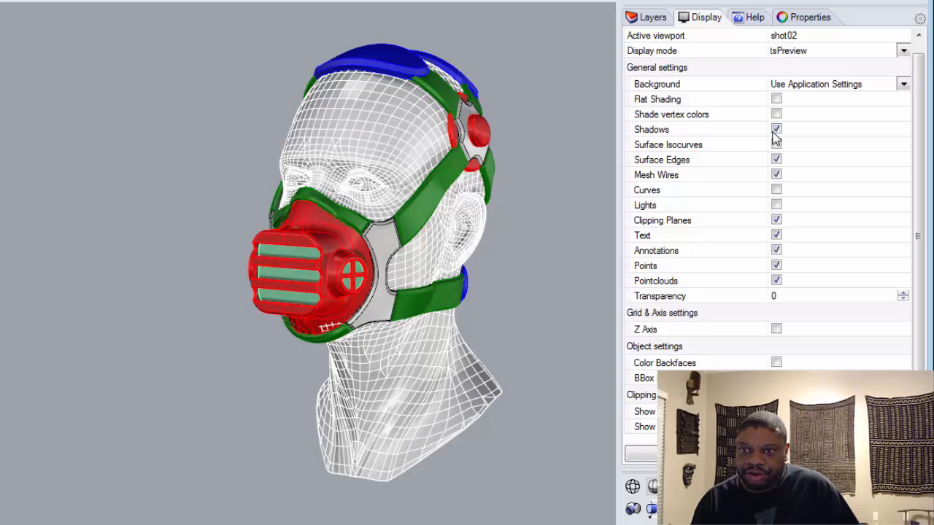
{"action": "left_click", "coordinate": [777, 160]}
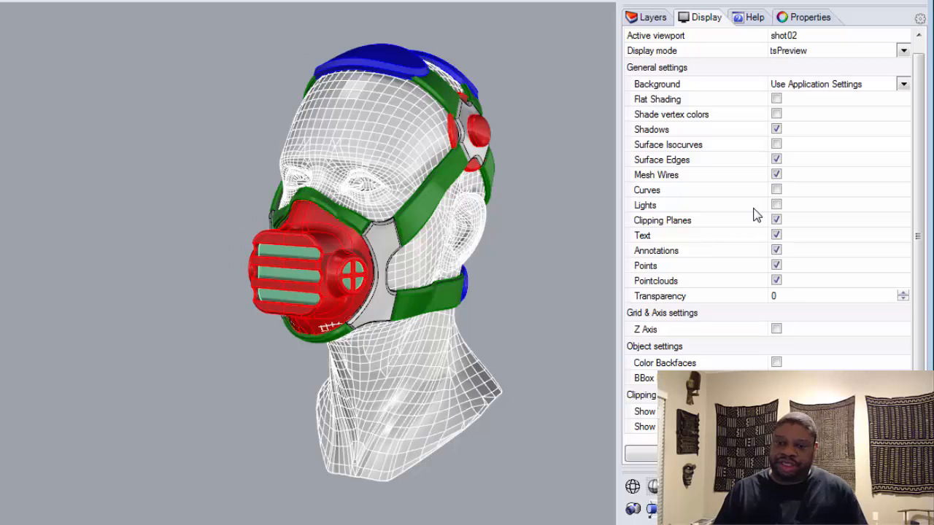
Step: Try a Solid Color background in Magenta for the tsPreview mode
{"action": "left_click", "coordinate": [905, 85]}
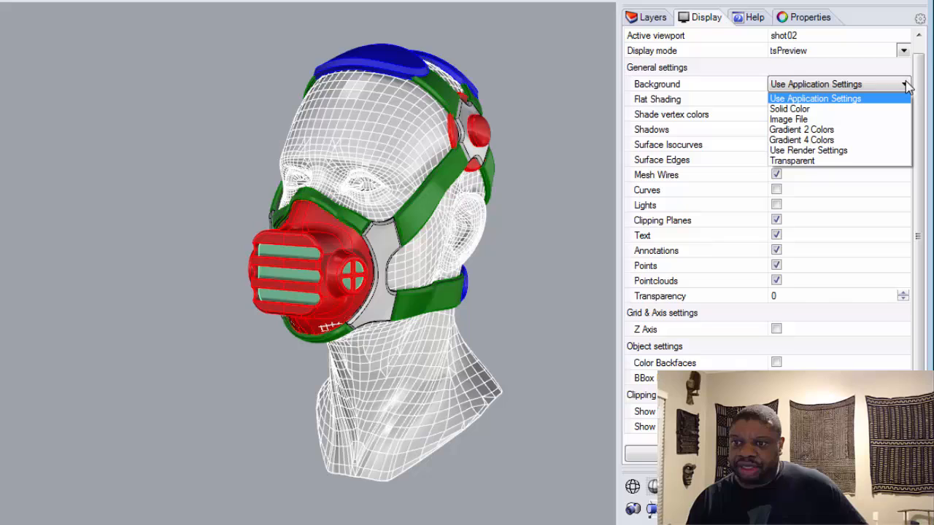
{"action": "left_click", "coordinate": [897, 120]}
{"action": "left_click", "coordinate": [856, 100]}
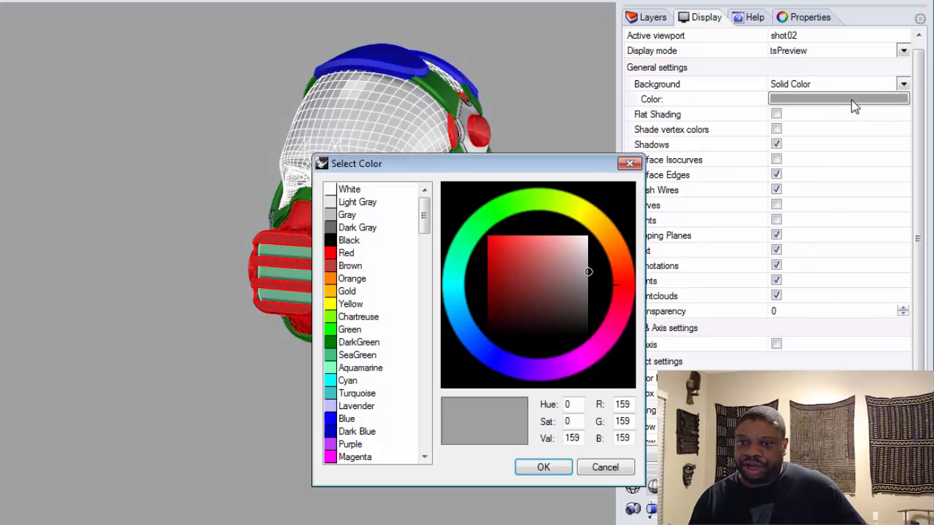
{"action": "left_click", "coordinate": [343, 458]}
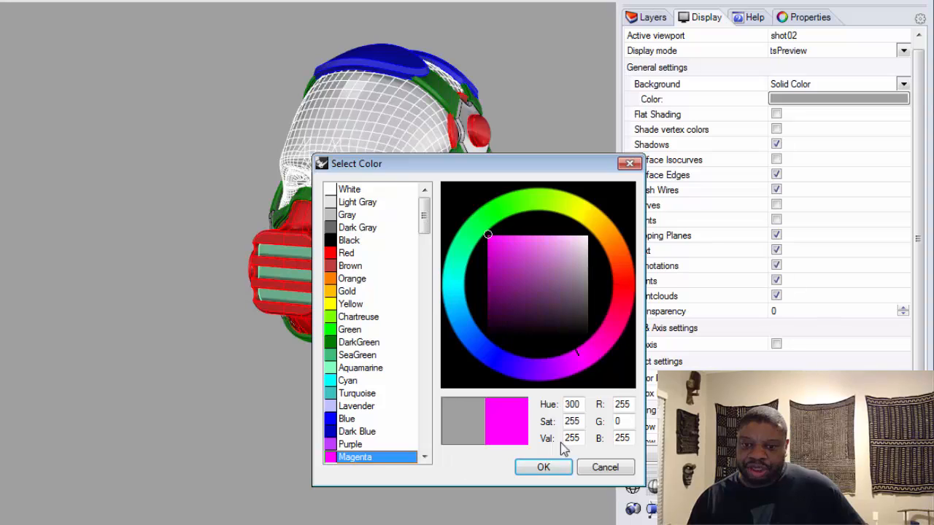
{"action": "left_click", "coordinate": [545, 467]}
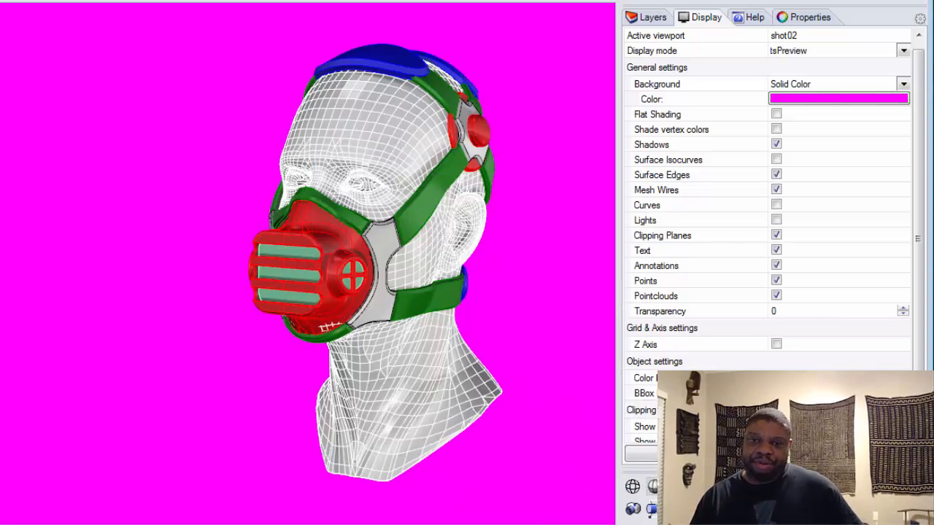
Step: Restore the tsPreview background to Use Application Settings, leaving the solid color unedited
{"action": "left_click", "coordinate": [903, 100]}
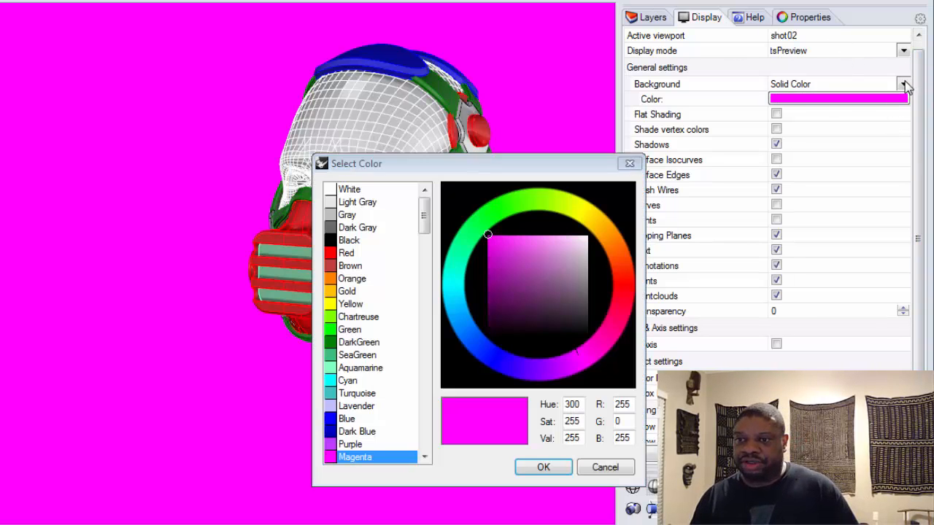
{"action": "left_click", "coordinate": [605, 467]}
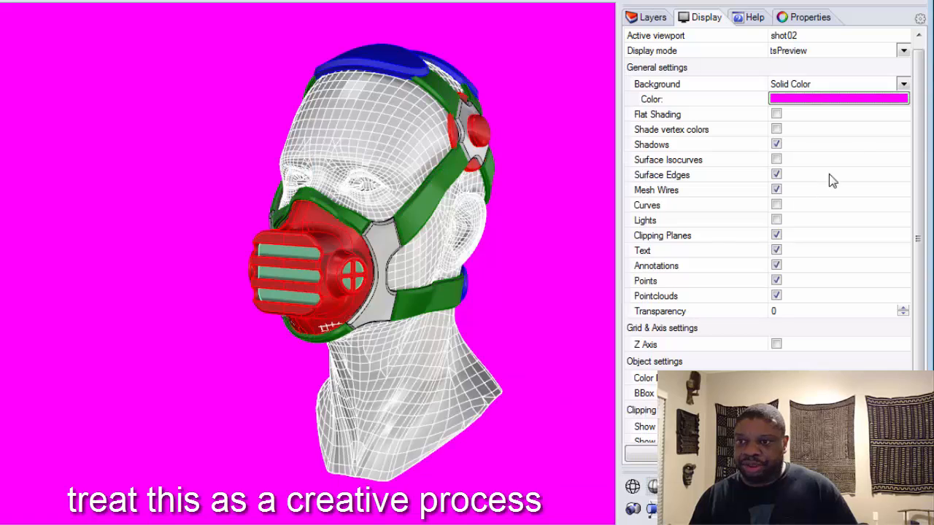
{"action": "left_click", "coordinate": [905, 83]}
{"action": "left_click", "coordinate": [876, 97]}
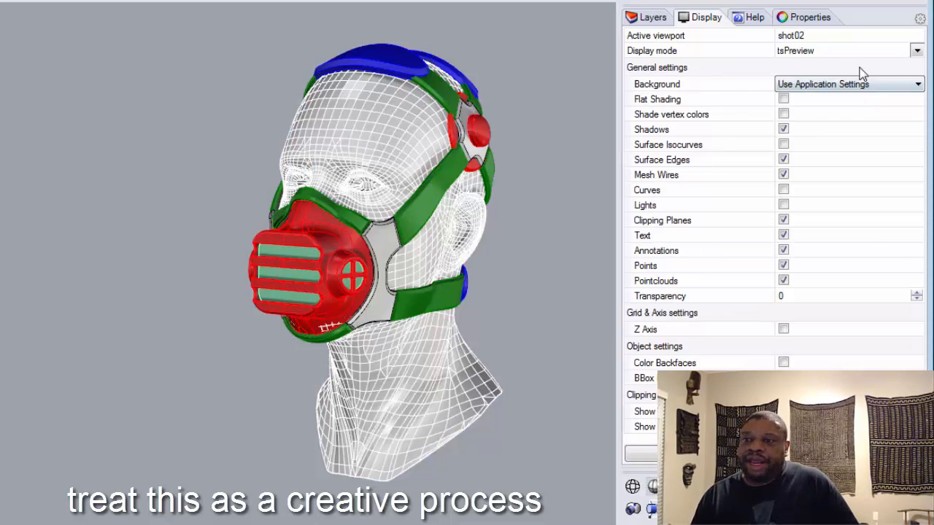
Step: Switch the viewport to the tsShiny display mode and compare Shadows off and on, leaving them on
{"action": "left_click", "coordinate": [917, 53]}
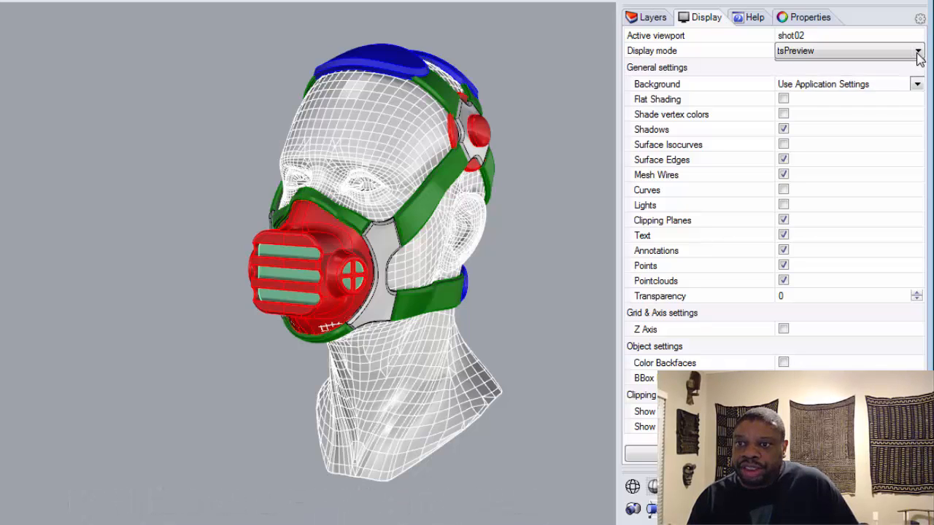
{"action": "left_click", "coordinate": [829, 161]}
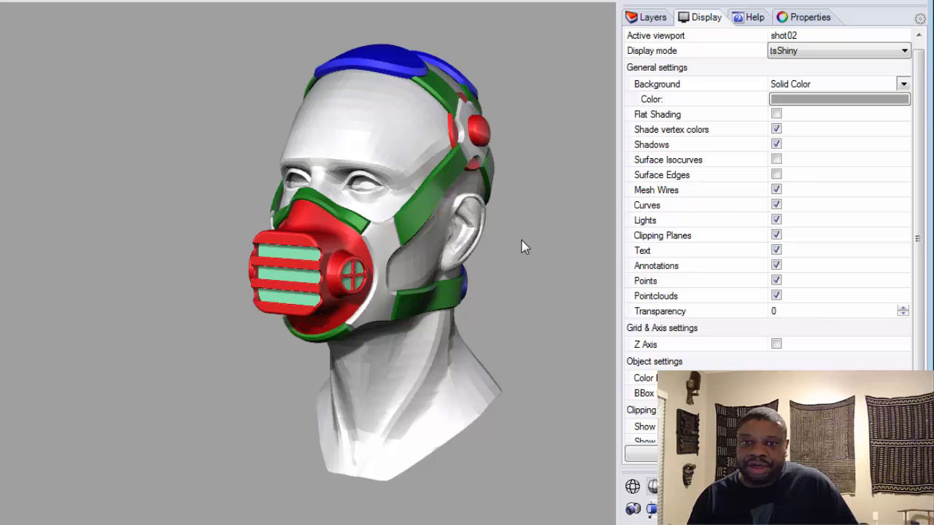
{"action": "left_click", "coordinate": [776, 146]}
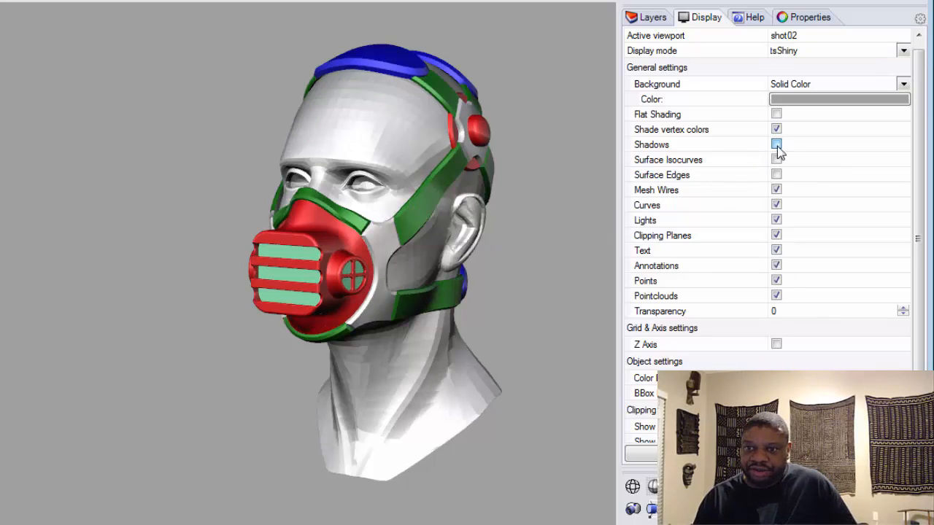
{"action": "left_click", "coordinate": [775, 144]}
Step: Try Surface Isocurves on, Surface Edges on and Lights off one at a time in tsShiny, restoring each setting after comparing
{"action": "left_click", "coordinate": [776, 160]}
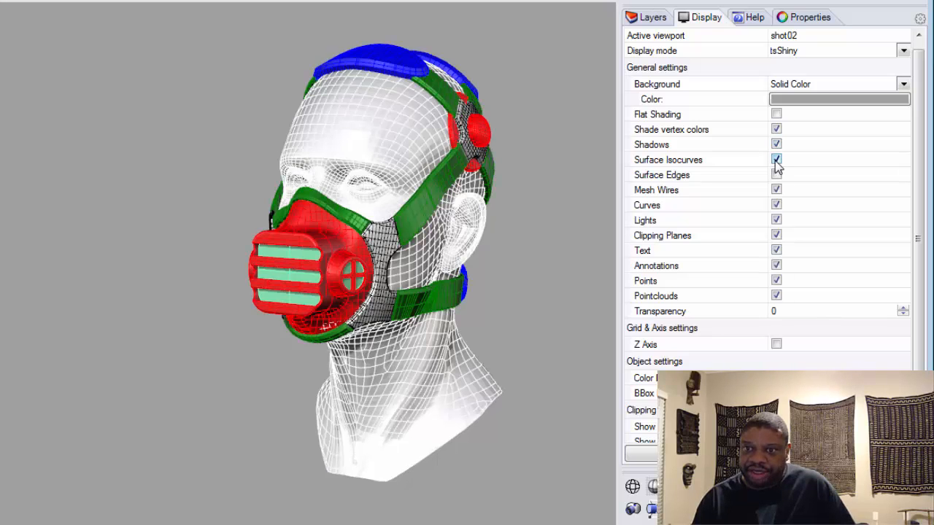
{"action": "left_click", "coordinate": [777, 160]}
{"action": "left_click", "coordinate": [776, 176]}
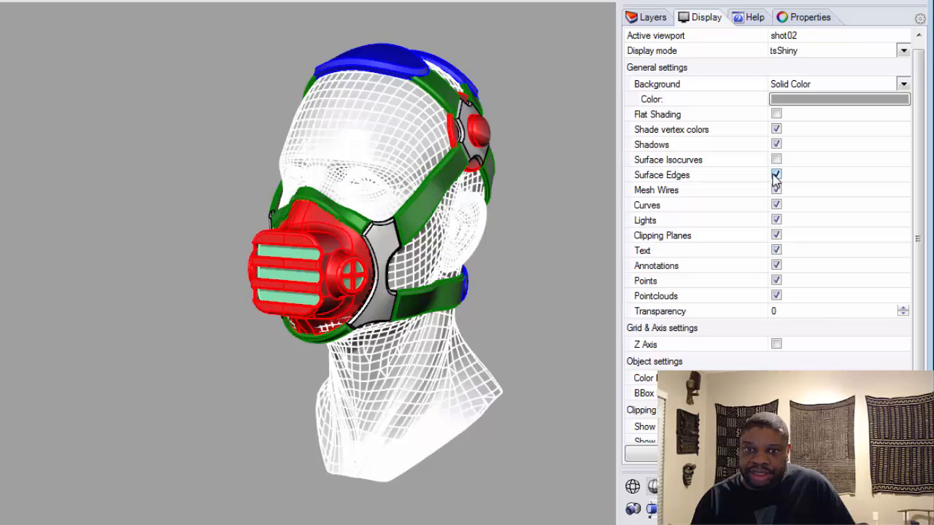
{"action": "left_click", "coordinate": [776, 177]}
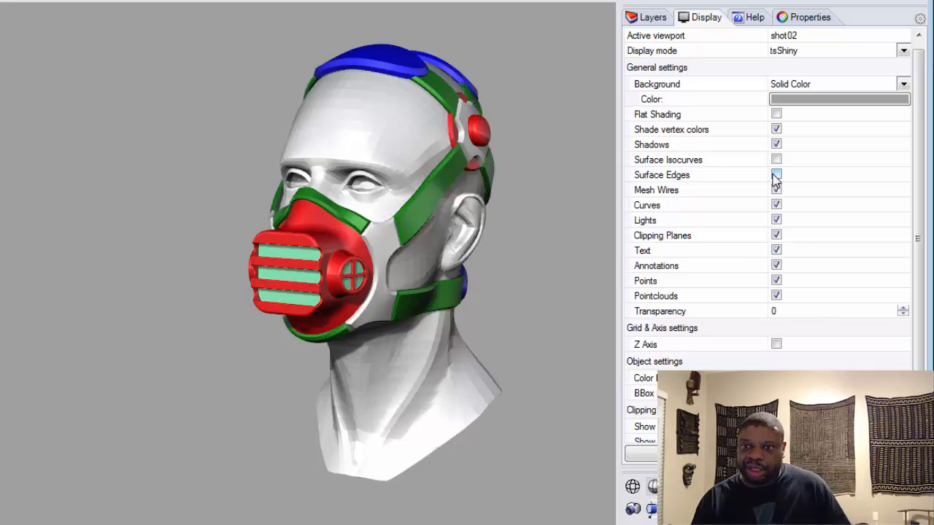
{"action": "left_click", "coordinate": [776, 221]}
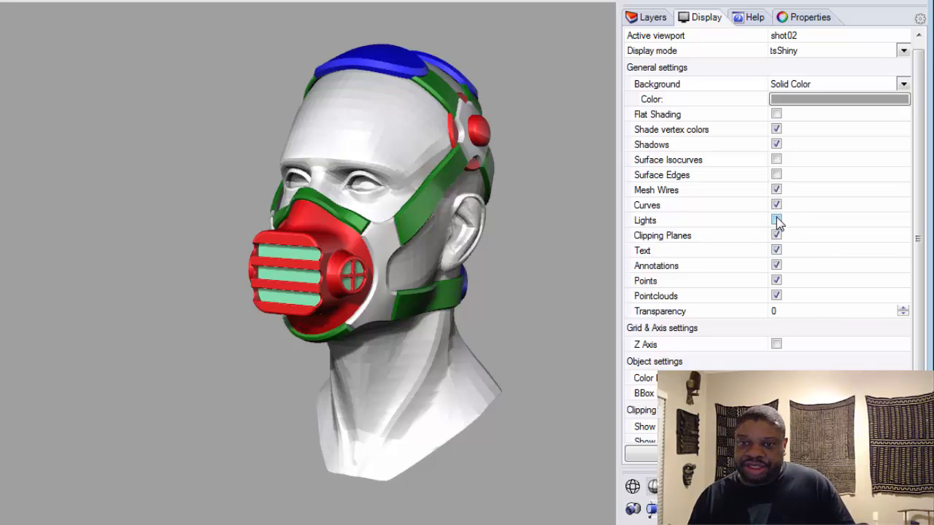
{"action": "left_click", "coordinate": [776, 221]}
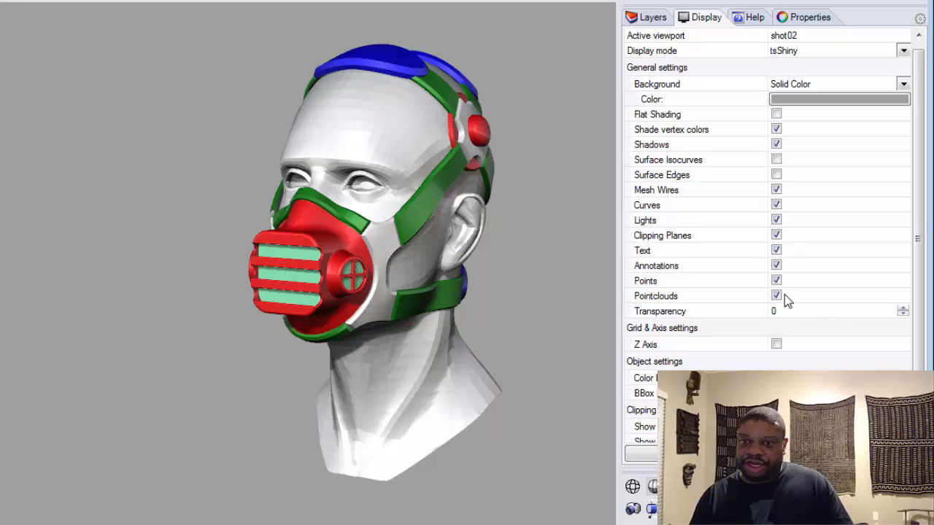